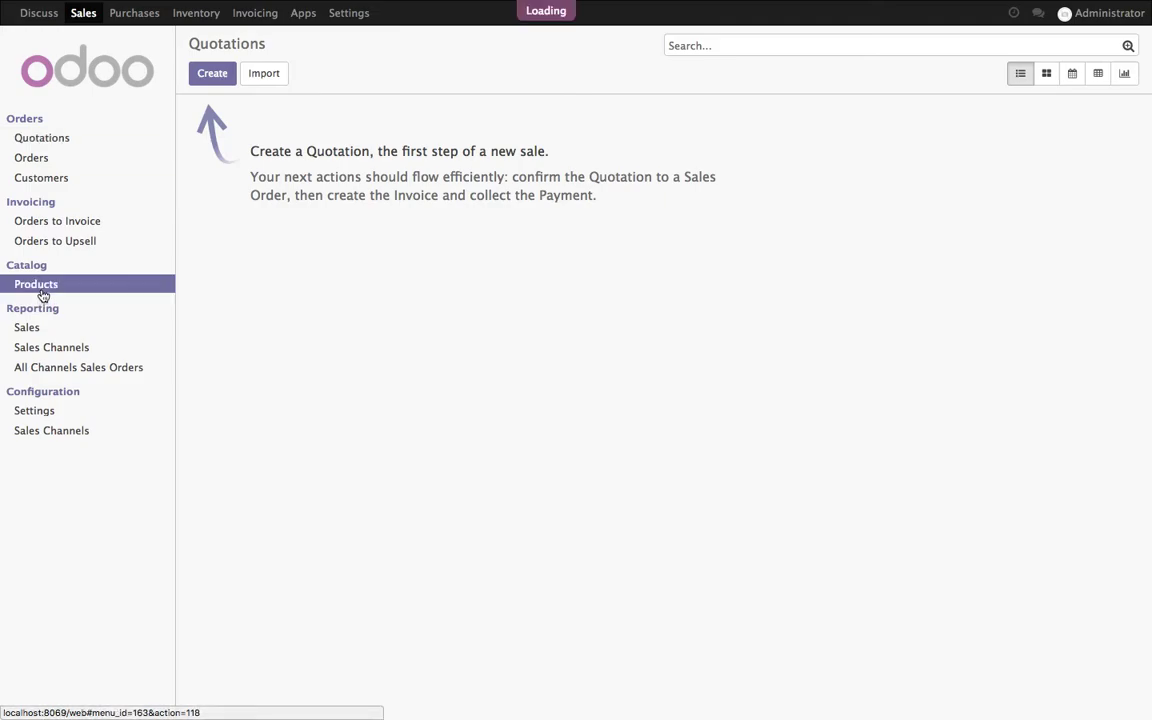
Create a new product named Laptop and assign laptop.png as its image
left_click(213, 76)
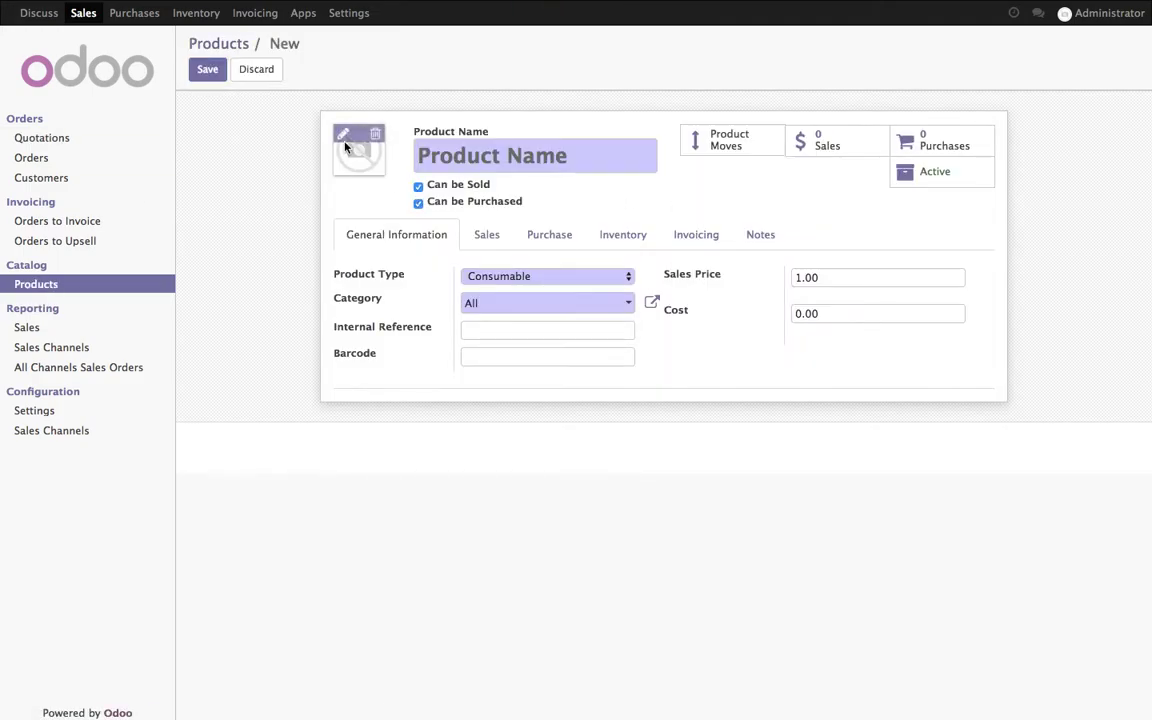
left_click(344, 136)
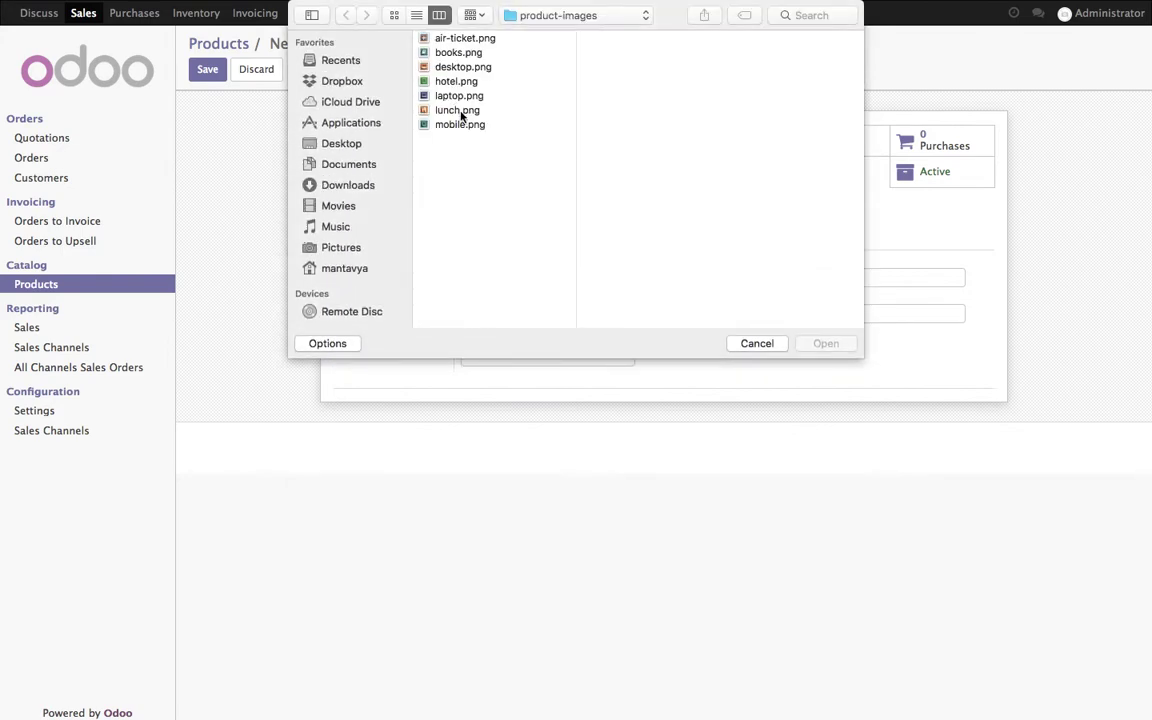
double_click(459, 95)
left_click(469, 157)
type("Lapto")
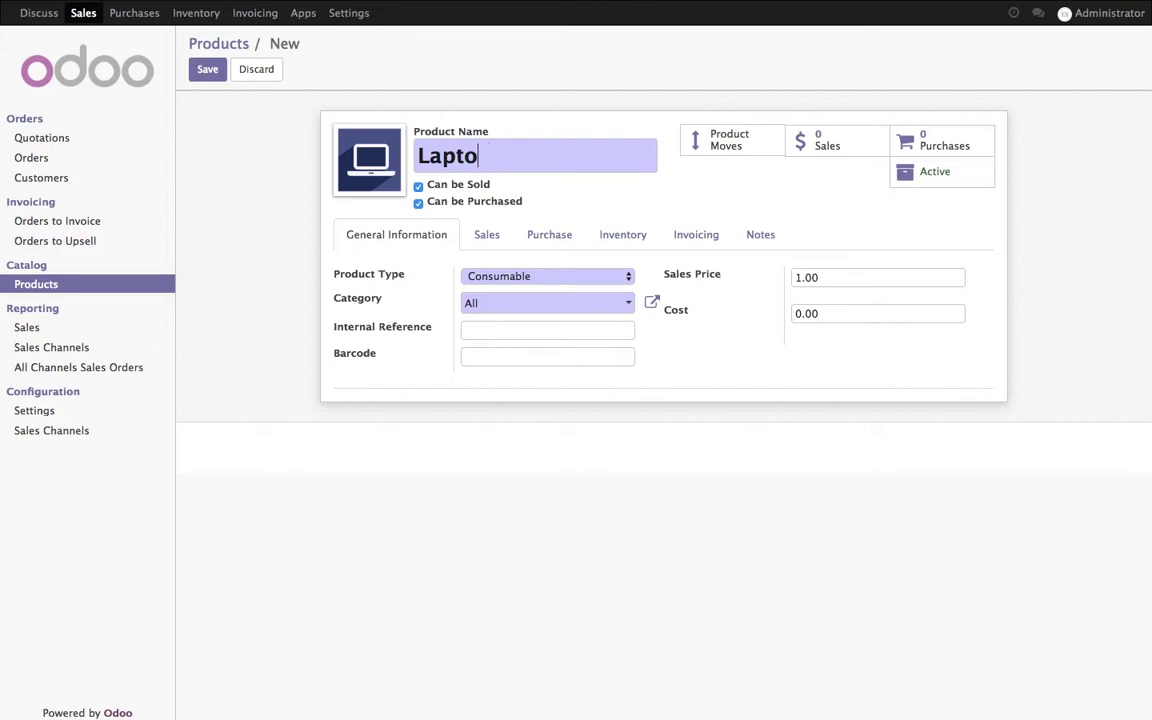
type("p")
Set the product type to Stockable Product, with a sales price of 1200 and a cost of 800
left_click(490, 275)
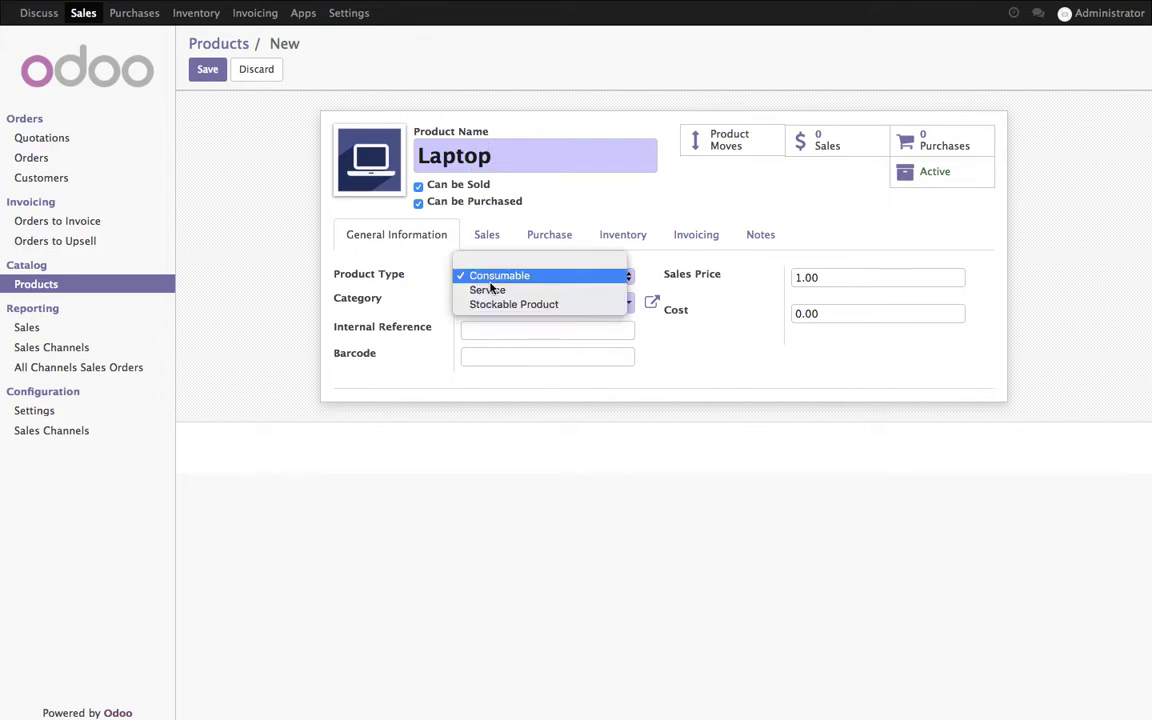
left_click(496, 304)
double_click(800, 303)
type("12")
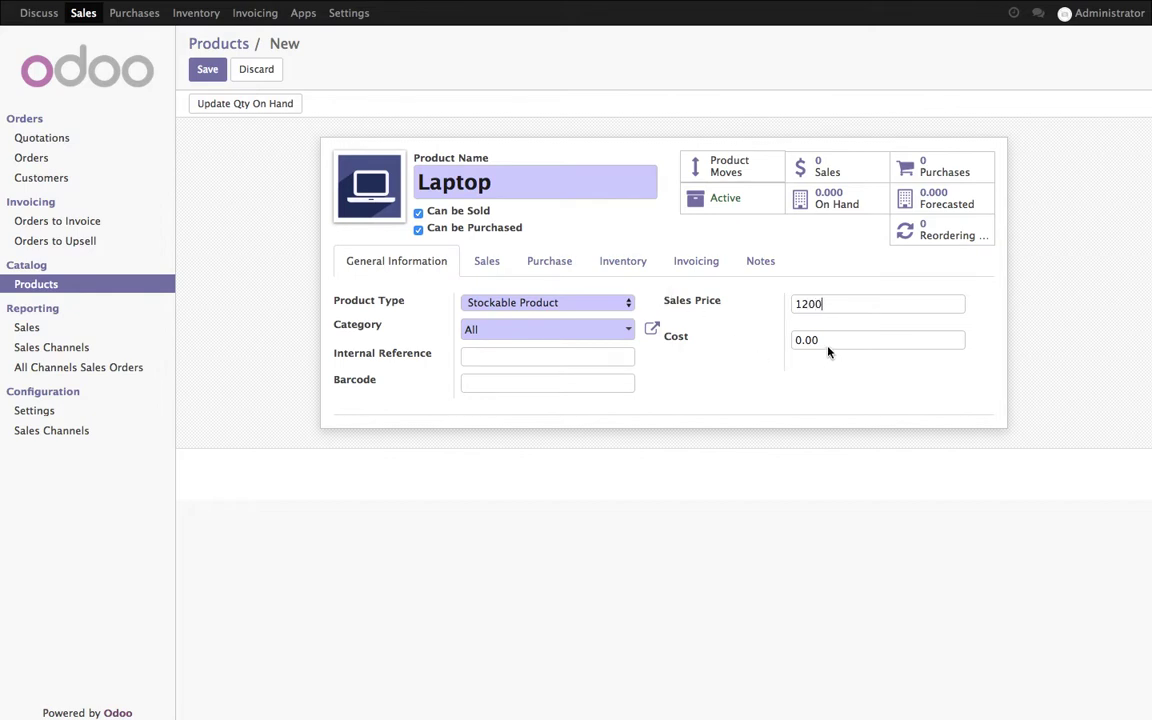
double_click(836, 340)
type("8")
Start a purchase vendor entry for the Laptop and create Default Supplier as its vendor
left_click(537, 266)
left_click(487, 263)
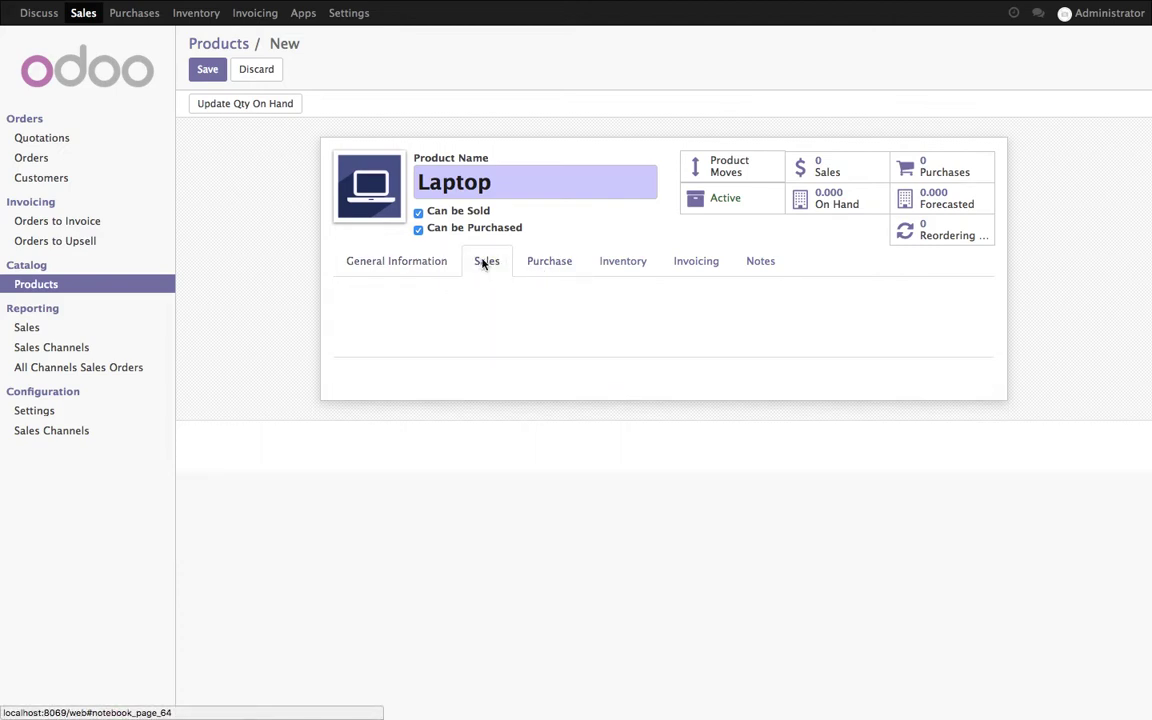
left_click(606, 270)
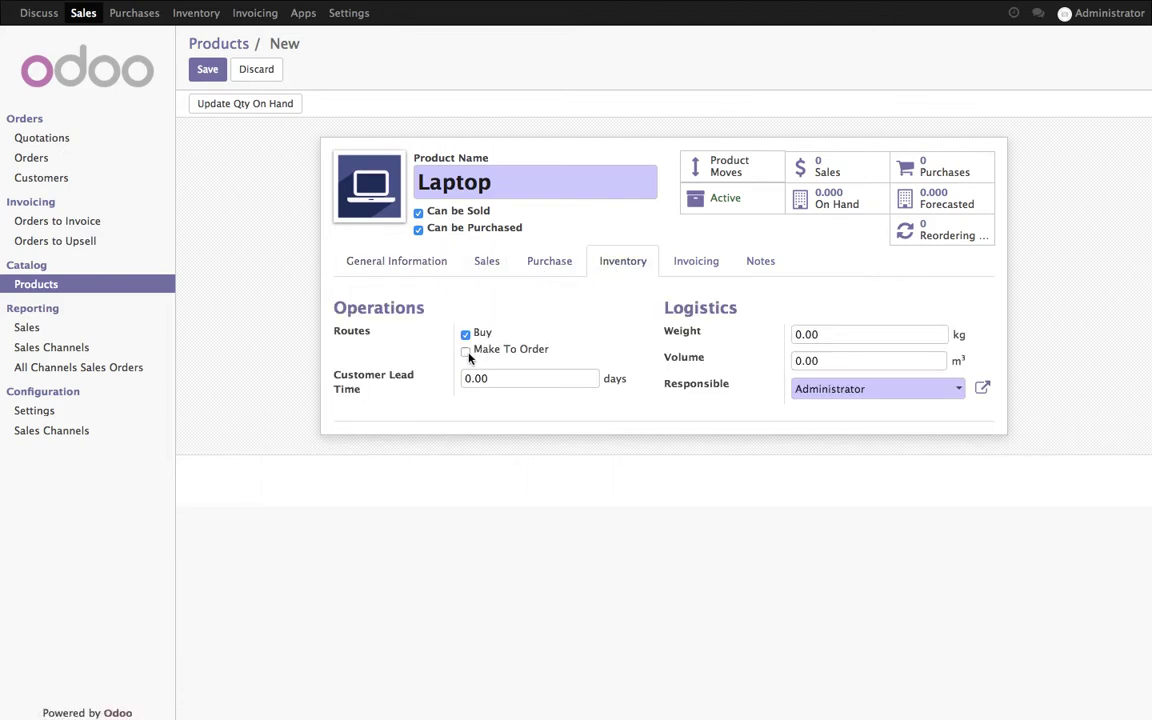
left_click(548, 268)
left_click(368, 358)
type("De")
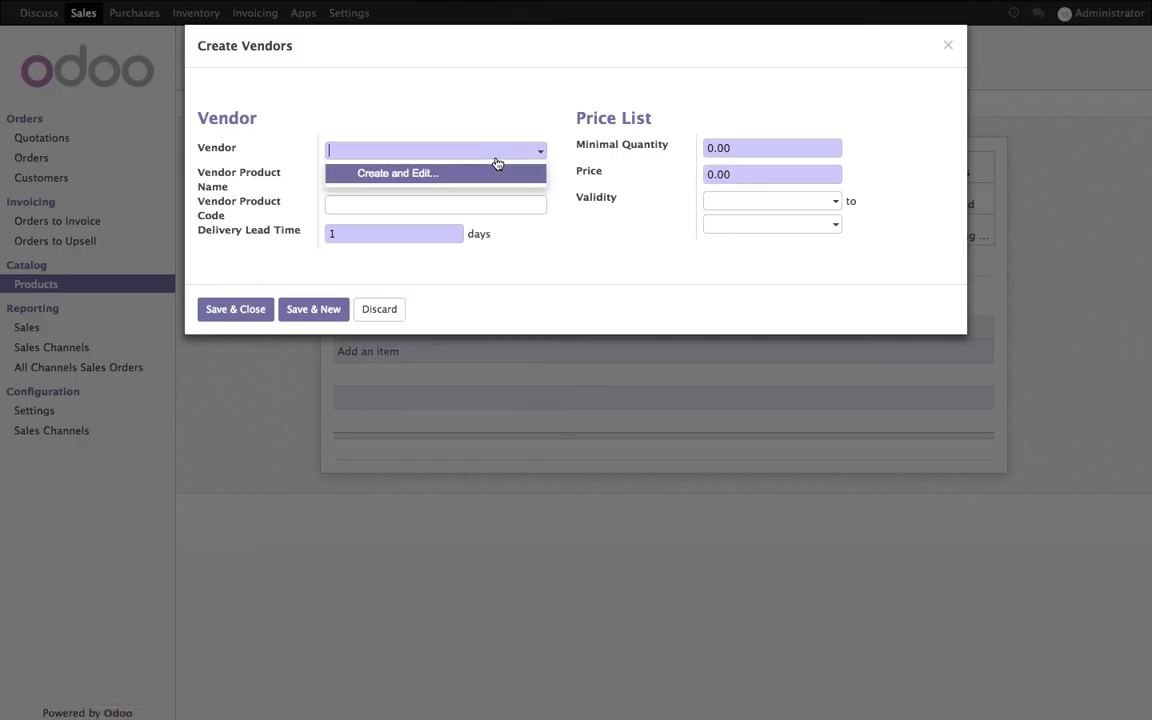
type("fault S")
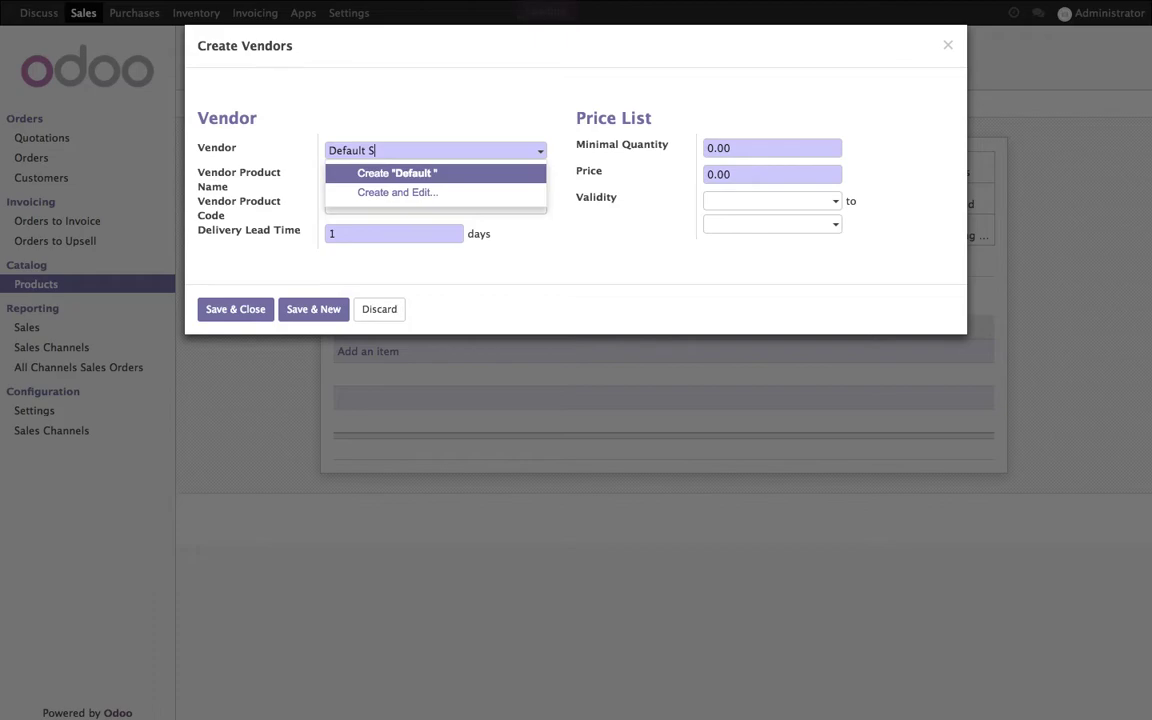
type("upplier")
key("Return")
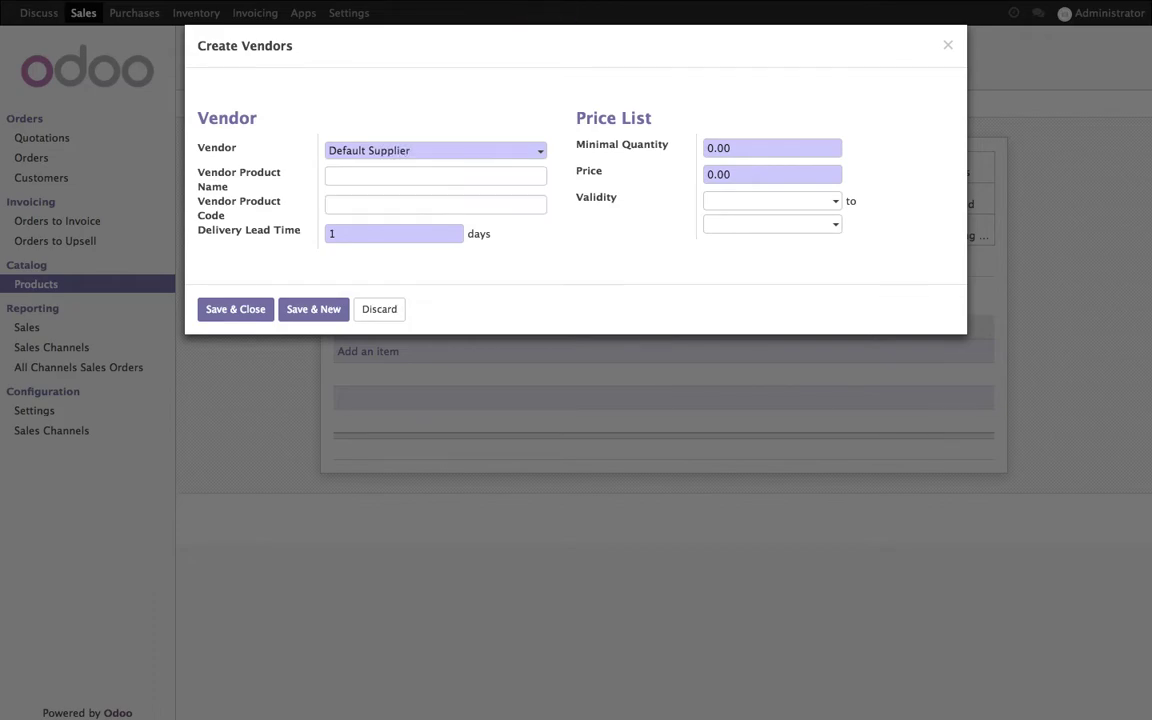
Give the vendor entry a minimal quantity of 1 and a price of 800, and save the Laptop product
left_click(754, 148)
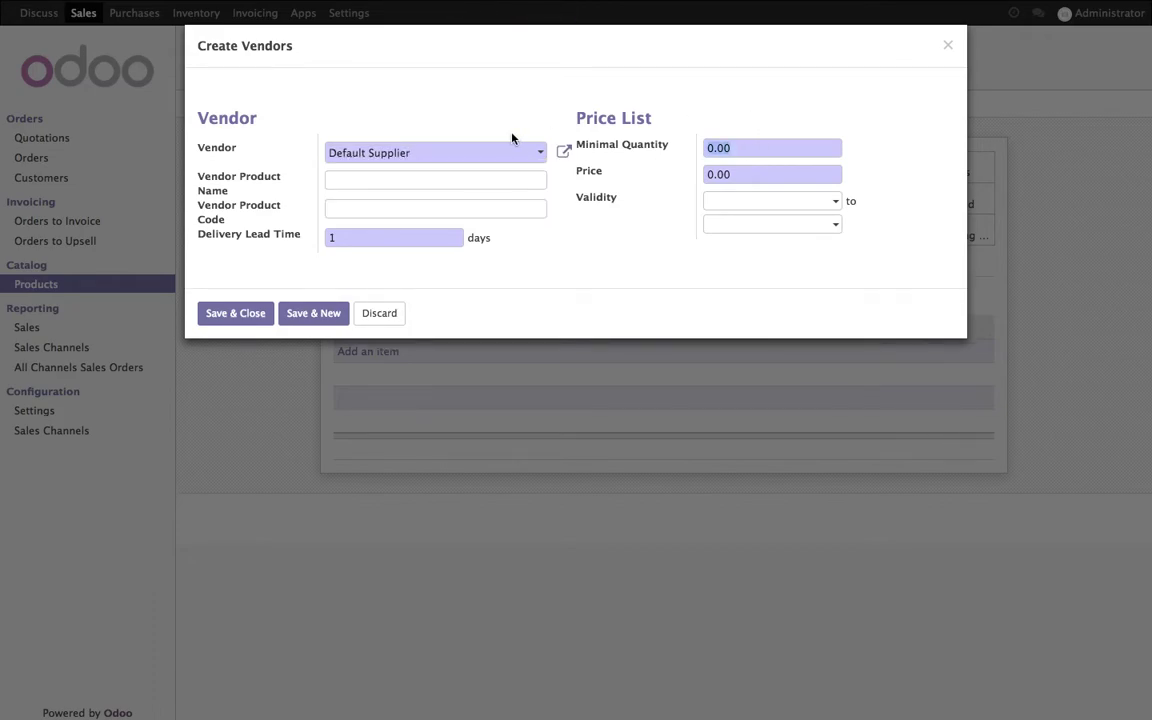
type("8001")
key("ctrl+a")
type("1")
key("Tab")
type("800")
left_click(245, 313)
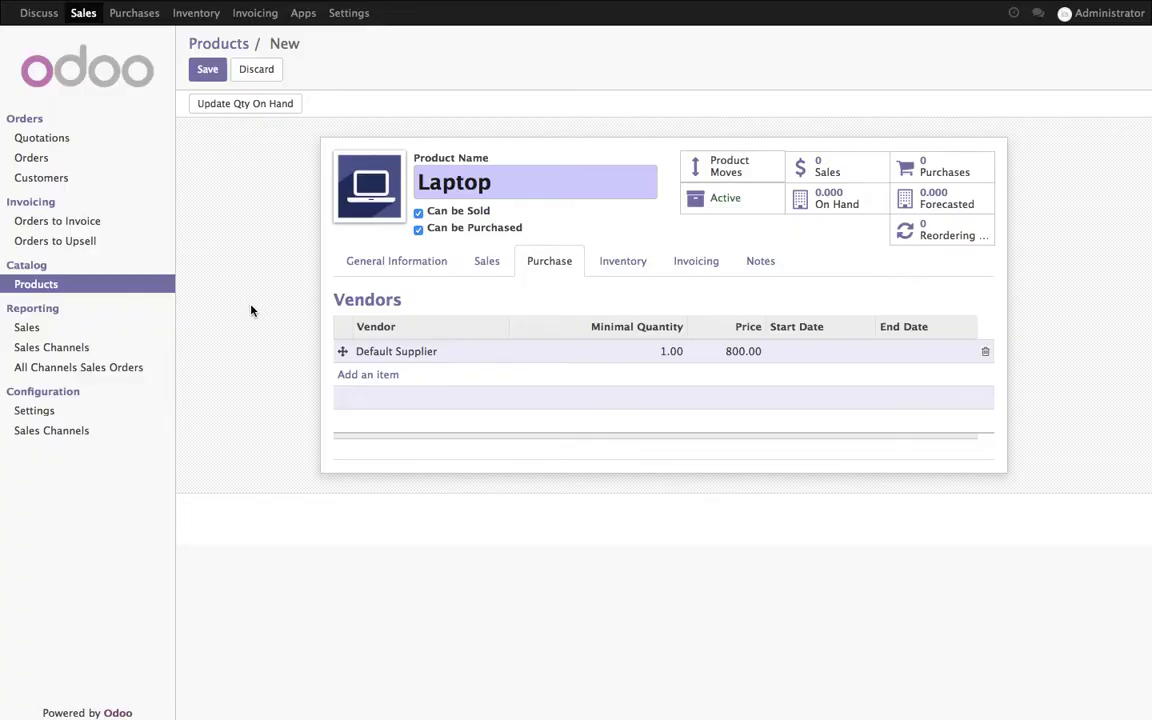
left_click(637, 268)
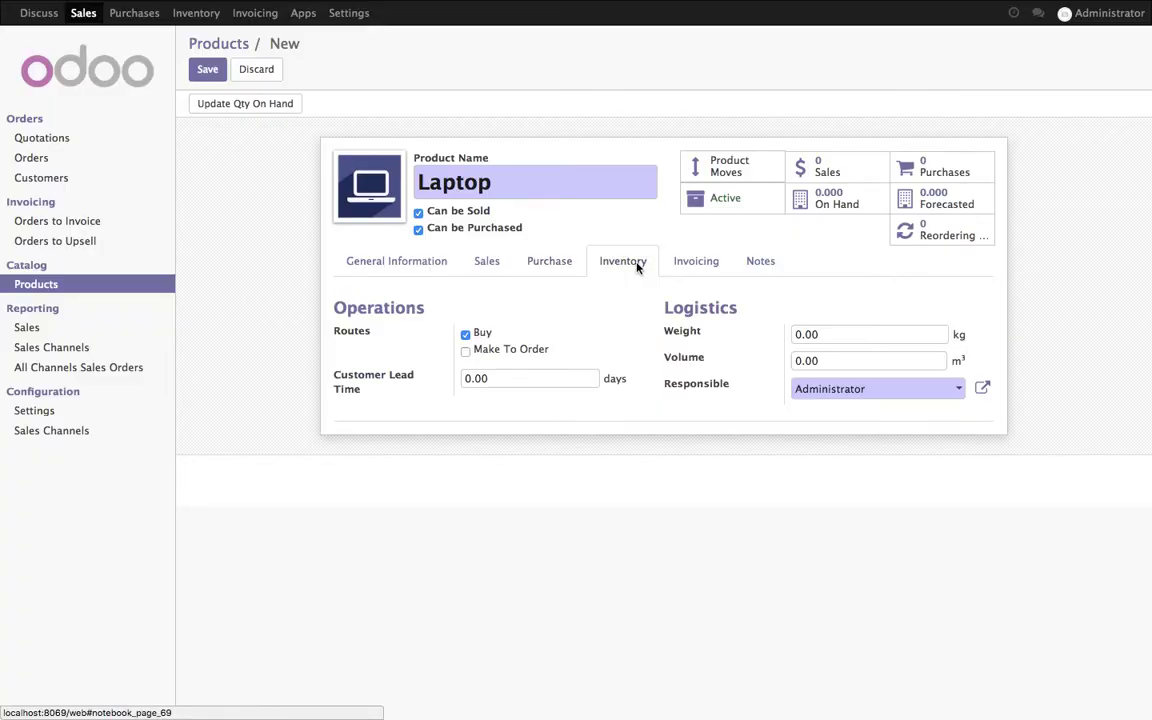
left_click(214, 70)
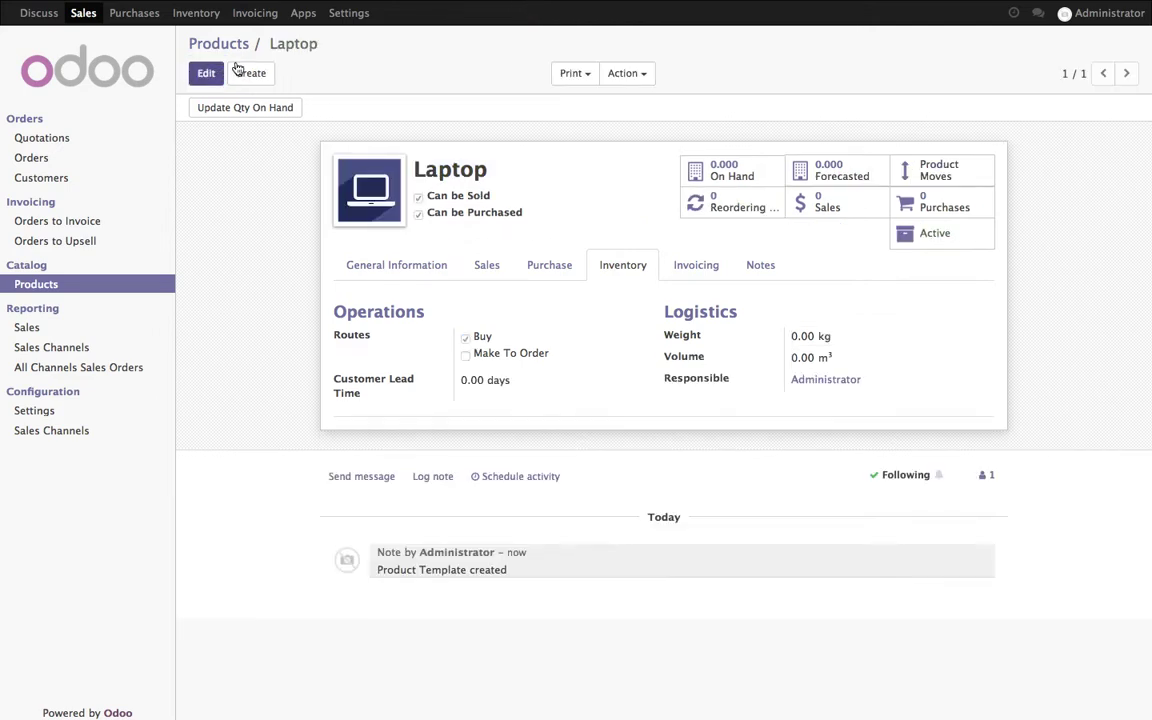
Create and save a reordering rule for the Laptop with a maximum quantity of 10, and return to the product list
left_click(755, 207)
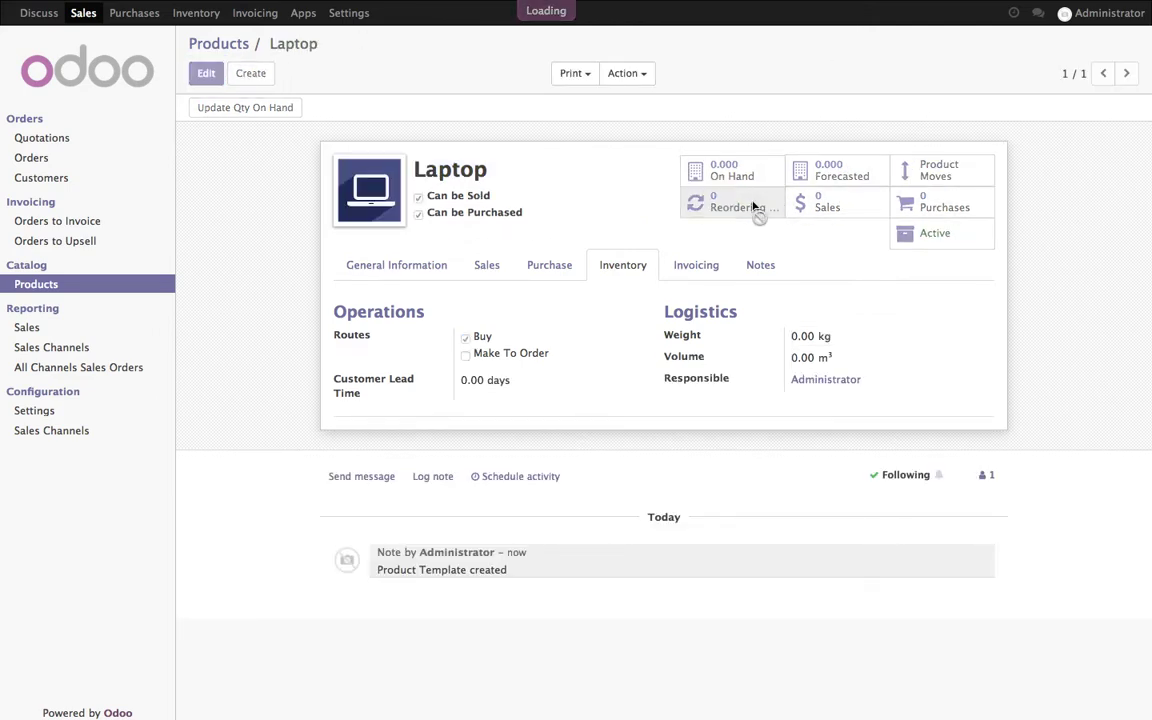
left_click(217, 79)
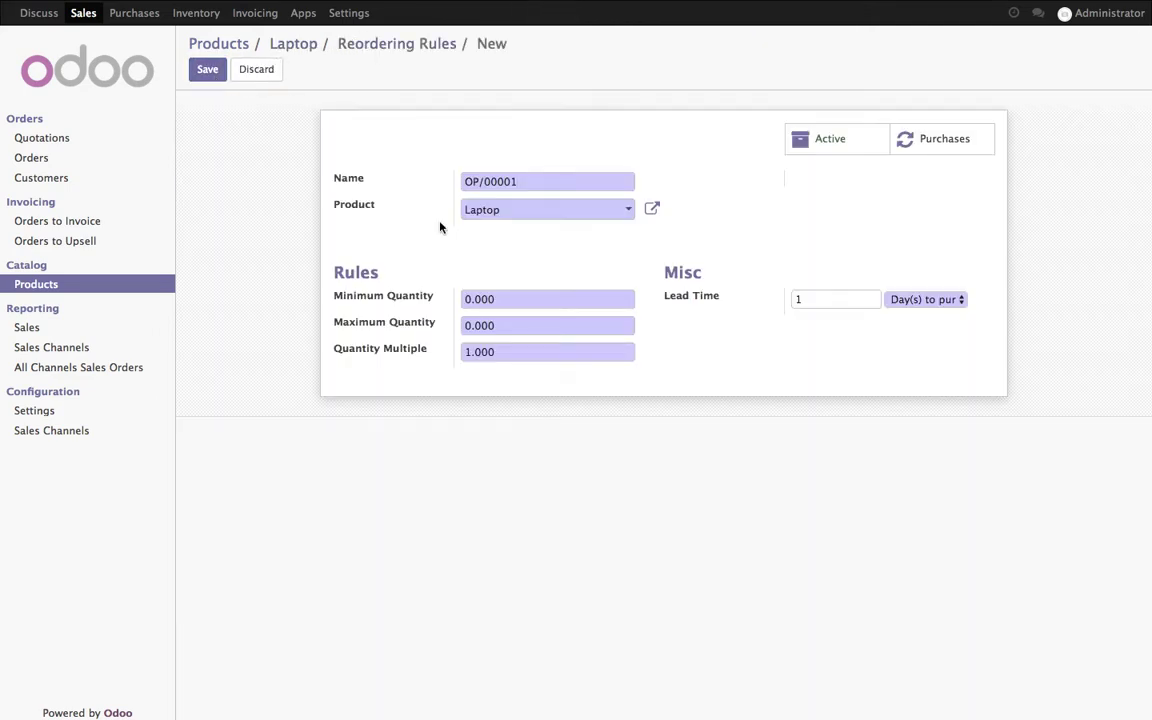
key("ctrl+a")
type("10")
left_click(205, 69)
left_click(344, 47)
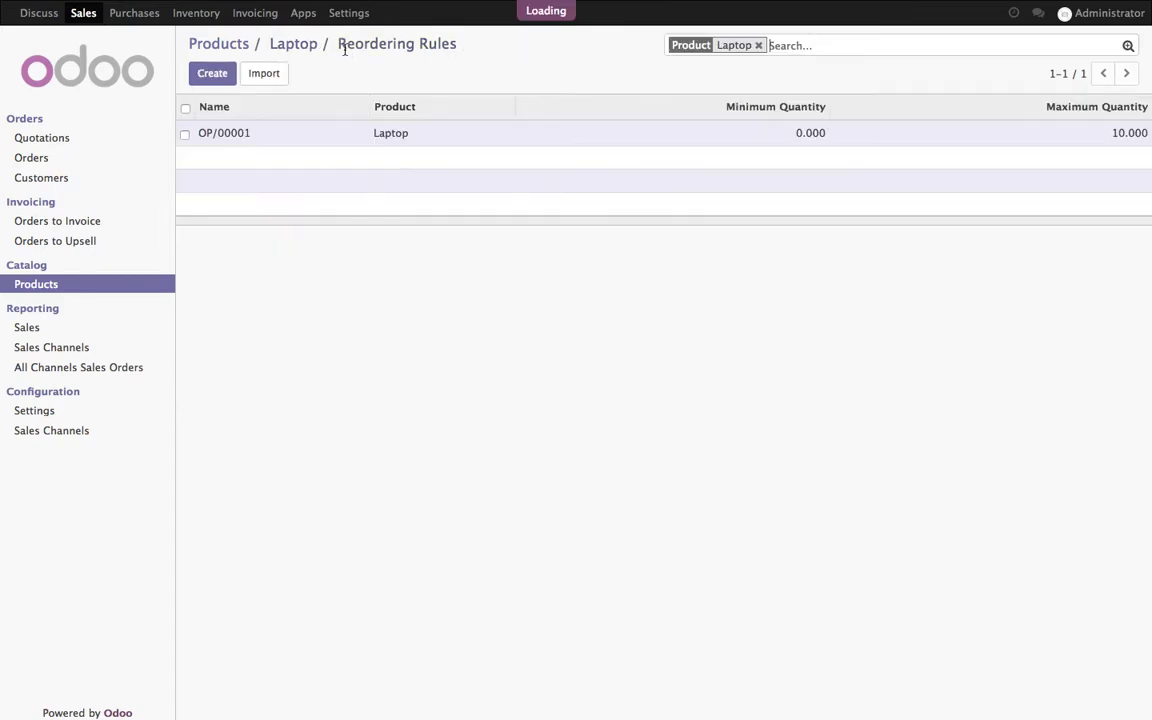
left_click(290, 47)
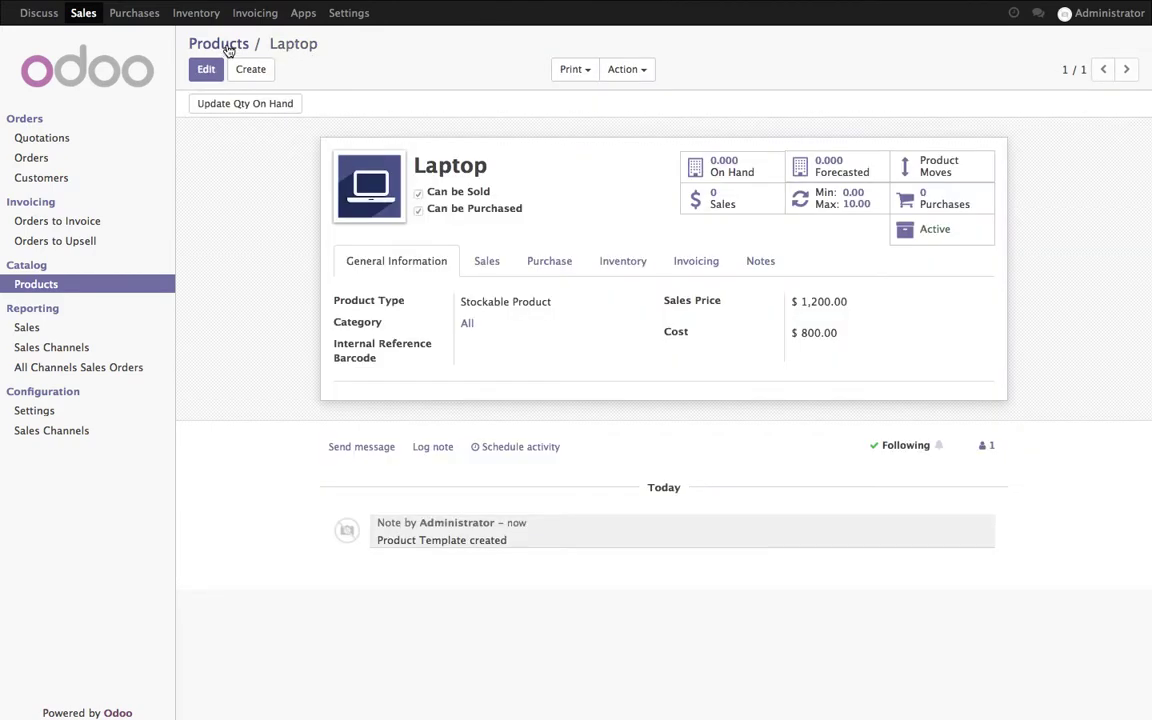
left_click(220, 44)
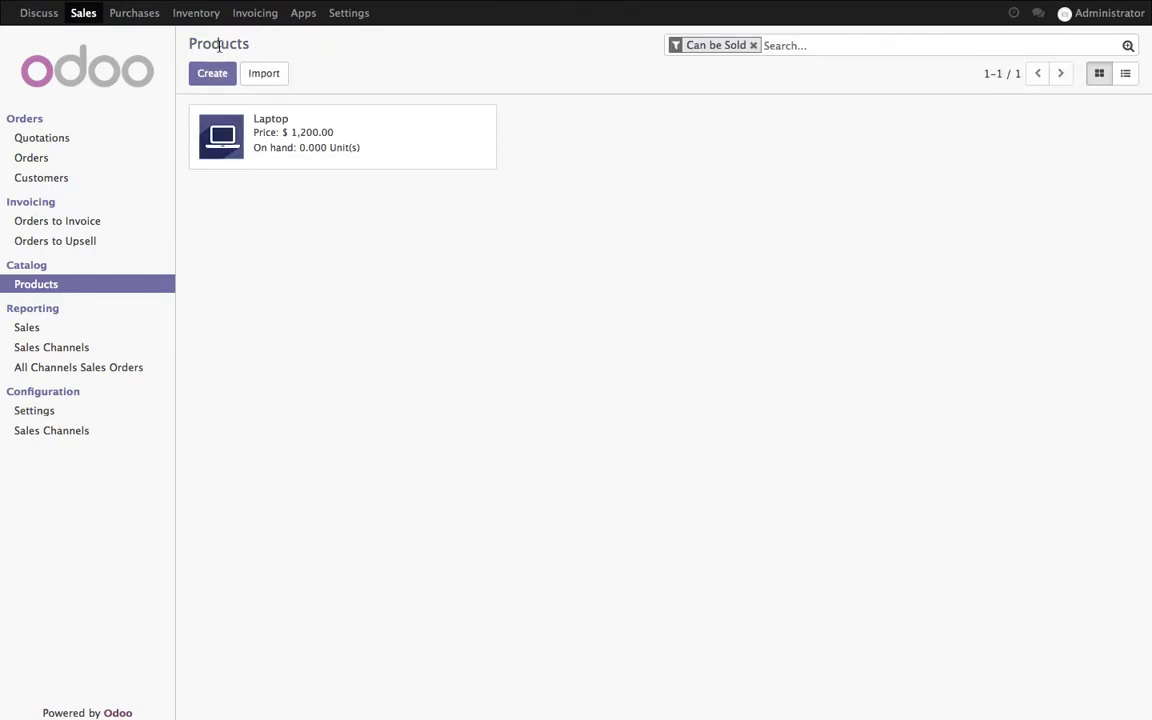
Run the inventory scheduler to trigger procurement from the reordering rule
left_click(179, 20)
left_click(60, 213)
left_click(230, 165)
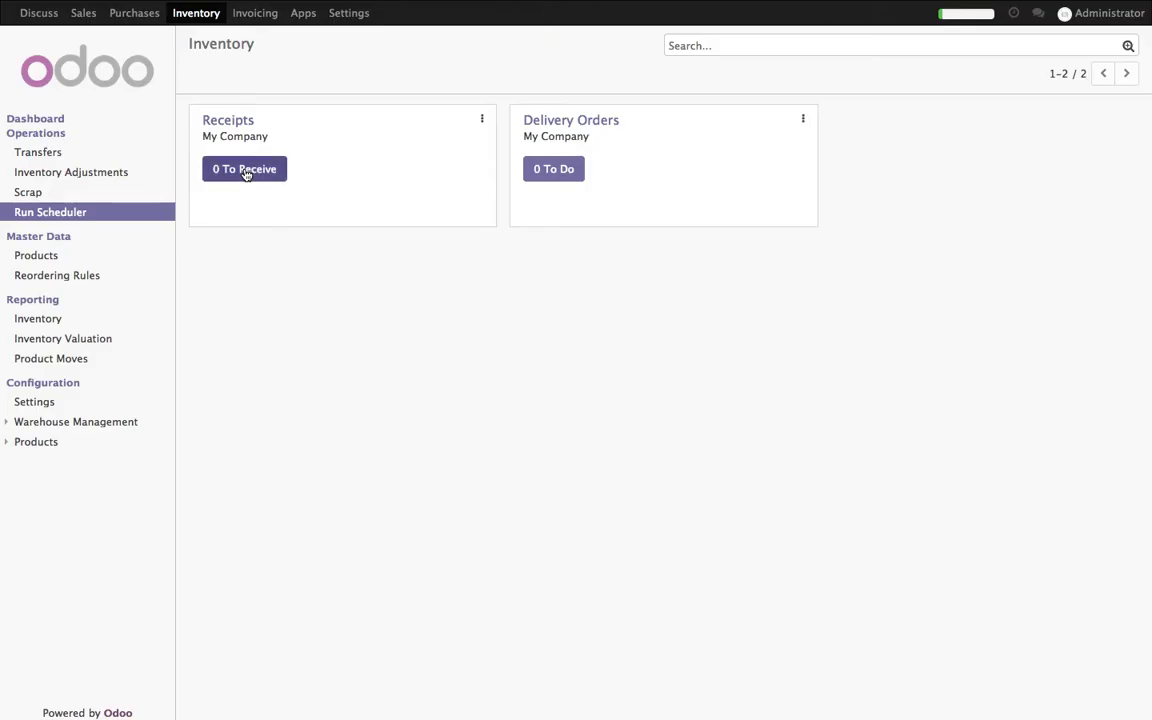
Open the Default Supplier's request for quotation in Purchases and confirm the order
left_click(150, 14)
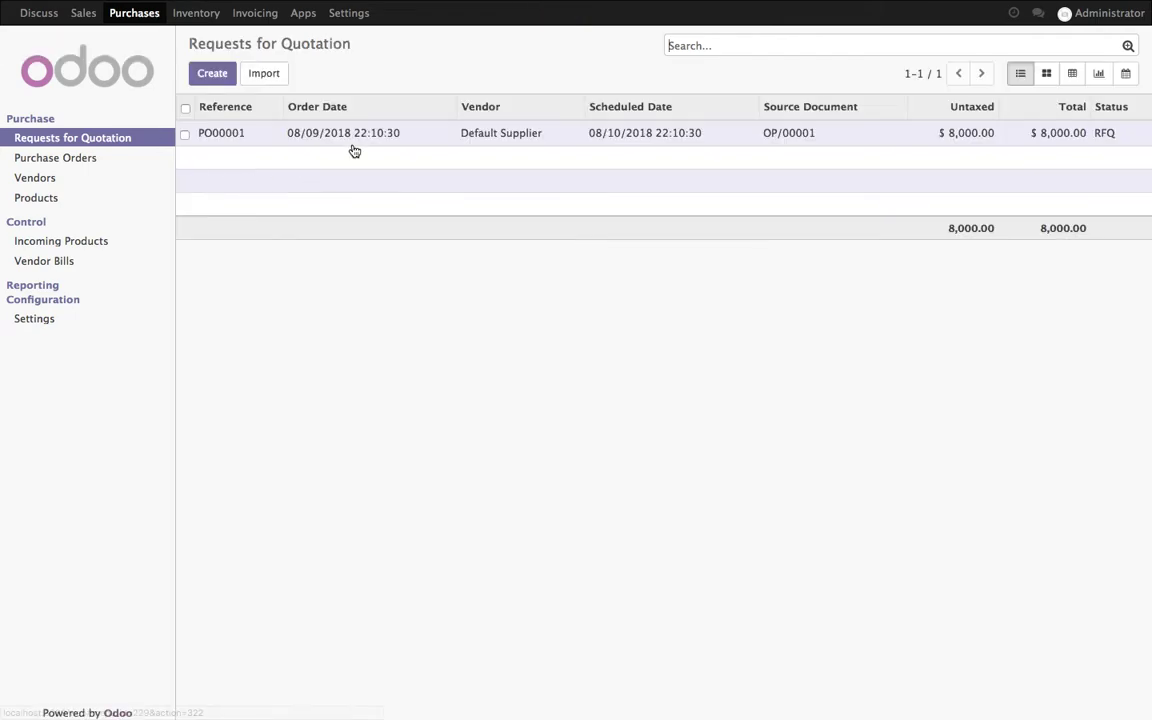
left_click(320, 131)
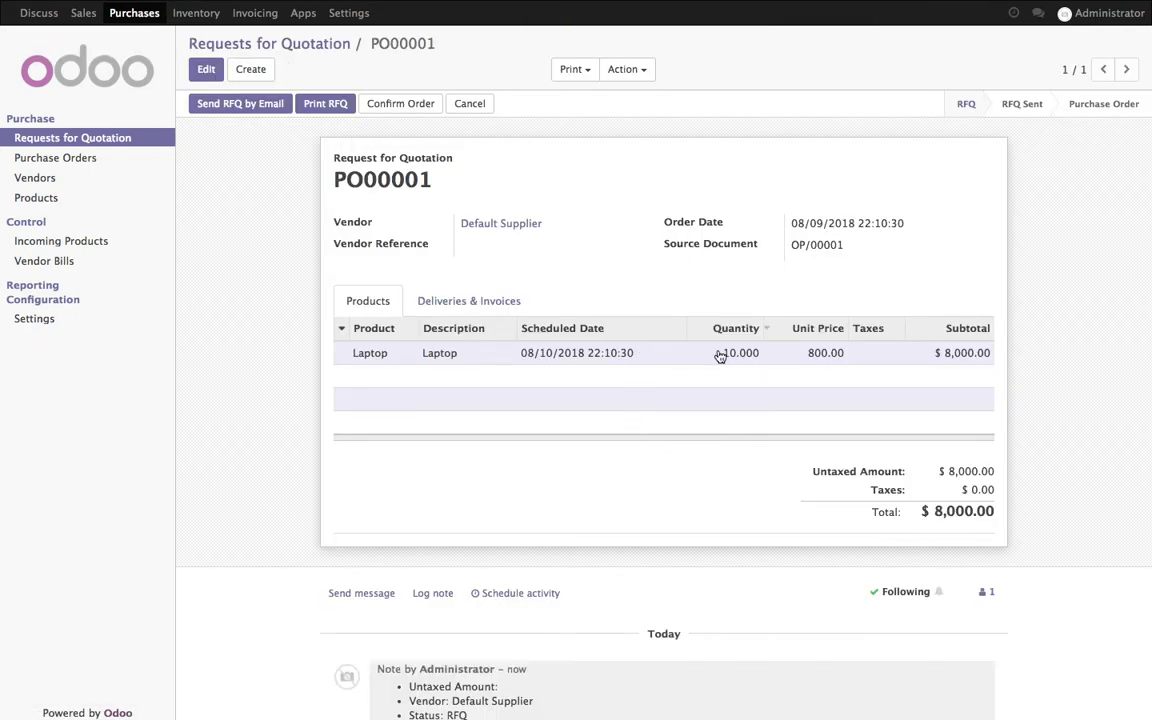
left_click(398, 104)
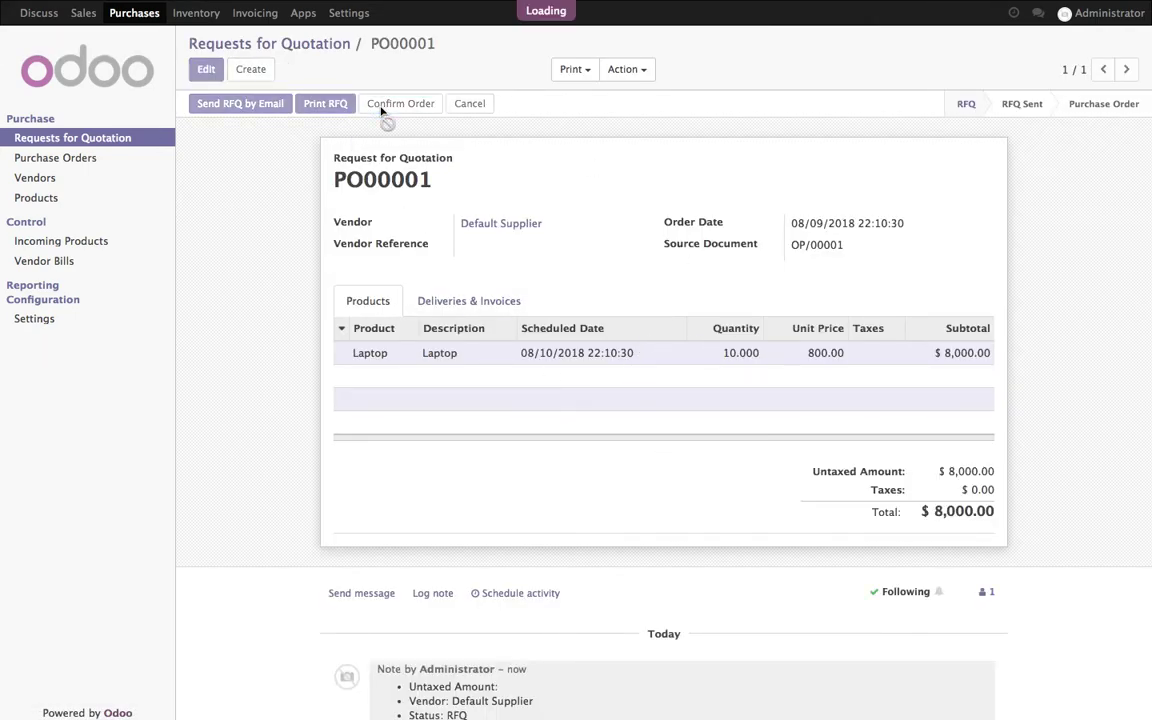
Receive the purchased laptops by validating the incoming shipment for its full quantity
left_click(302, 106)
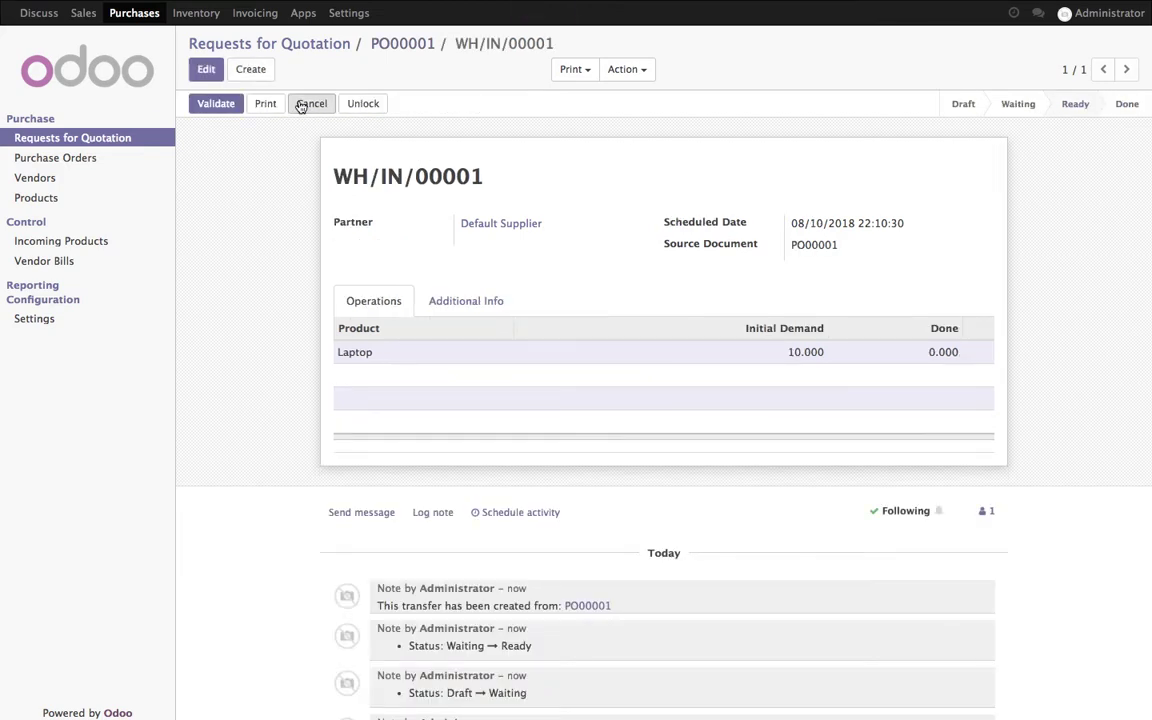
left_click(214, 108)
left_click(221, 177)
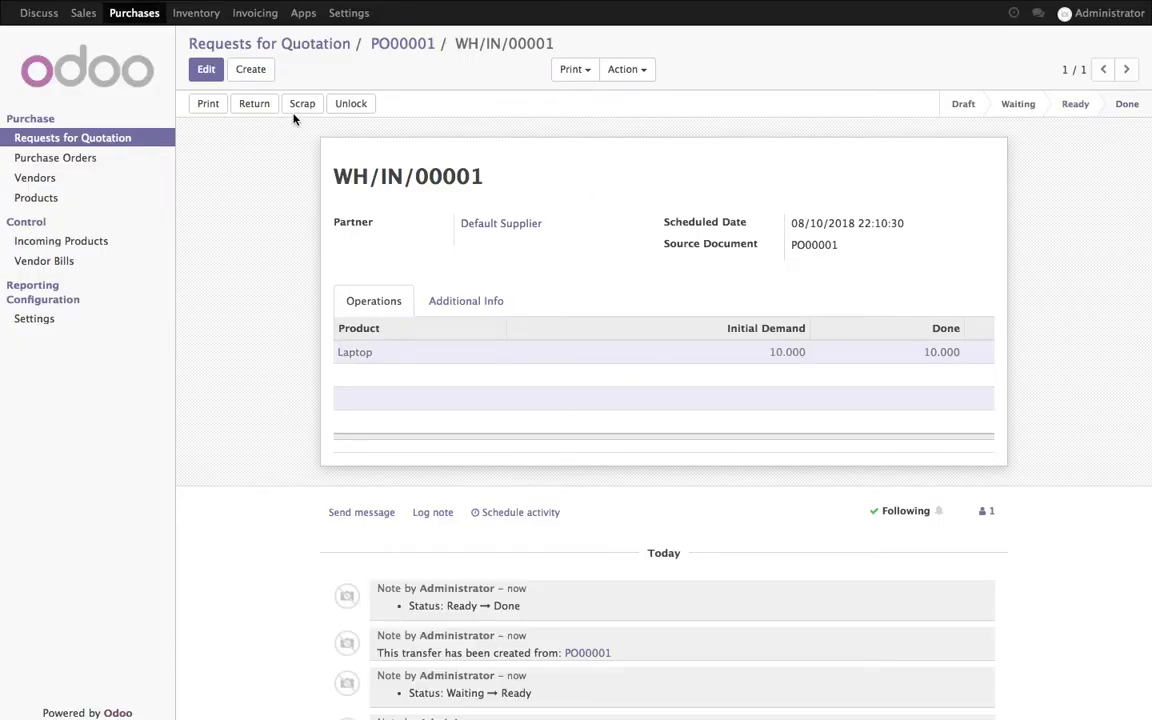
Create a new sales quotation for a new customer named China Export
left_click(83, 13)
left_click(212, 77)
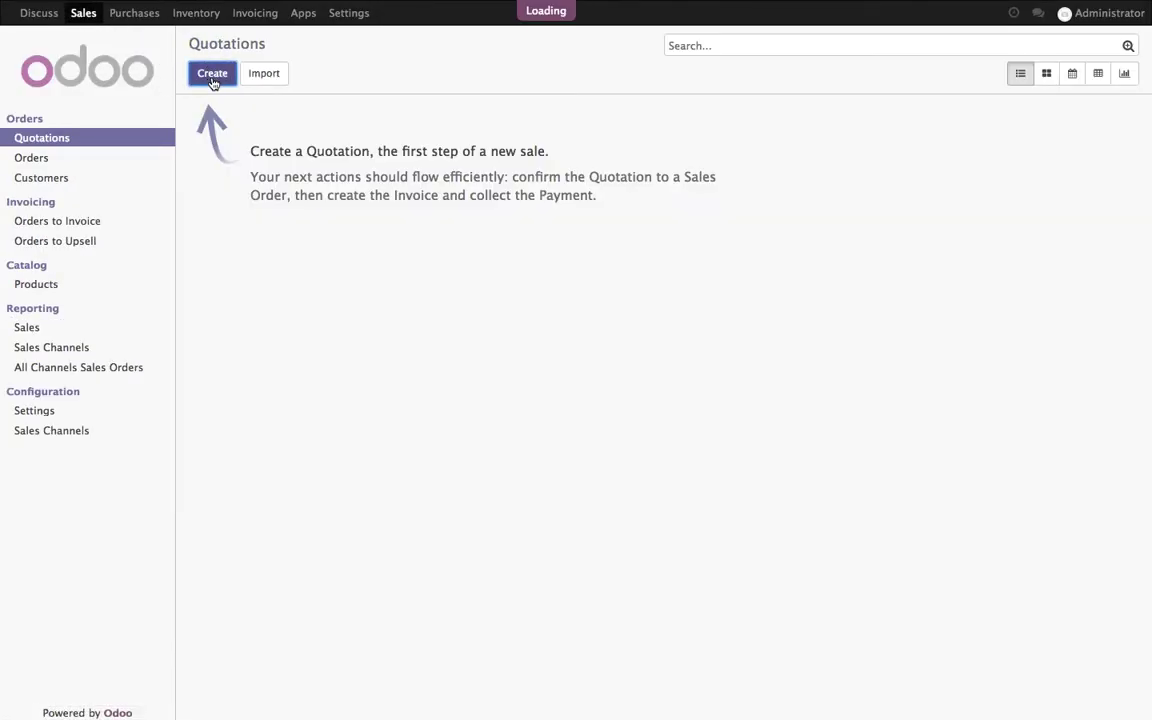
type("C")
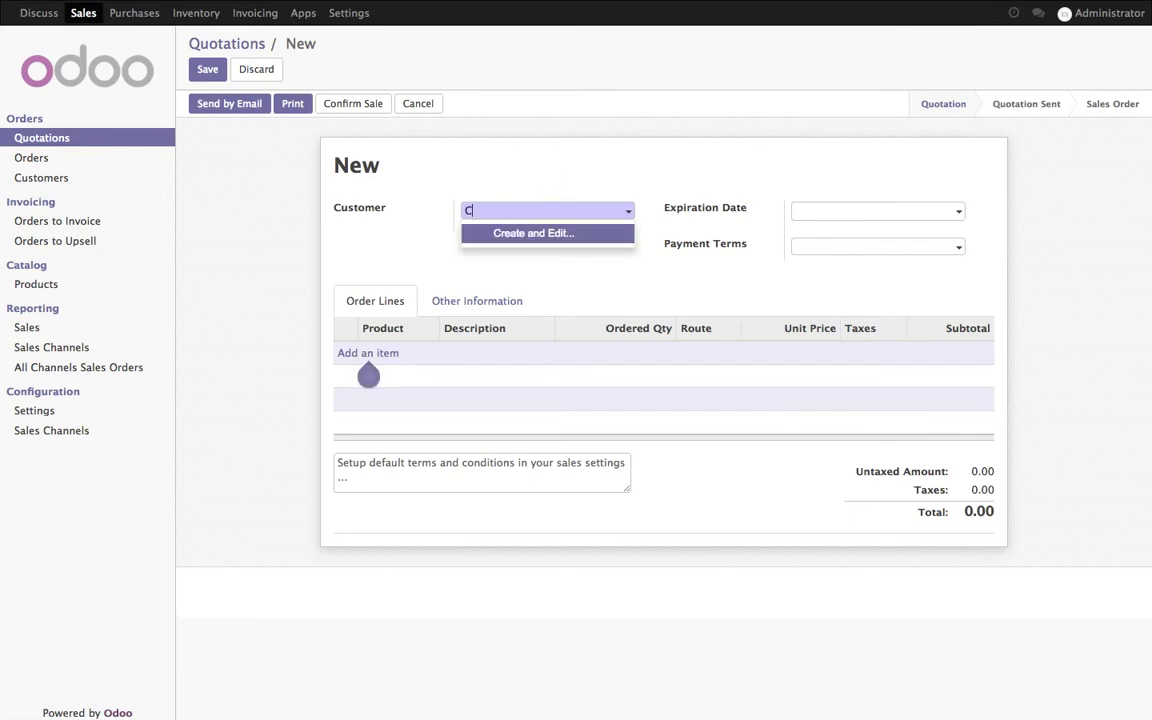
type("hina Export")
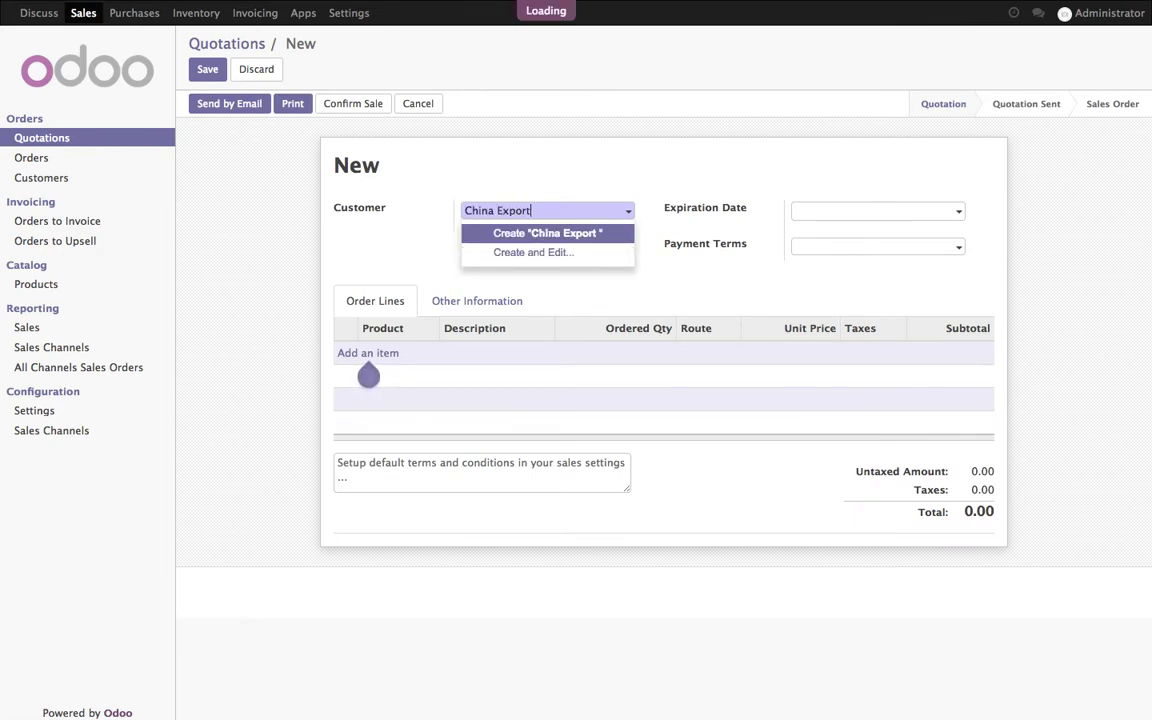
key("Return")
Add an order line for the Laptop product to the quotation
left_click(390, 353)
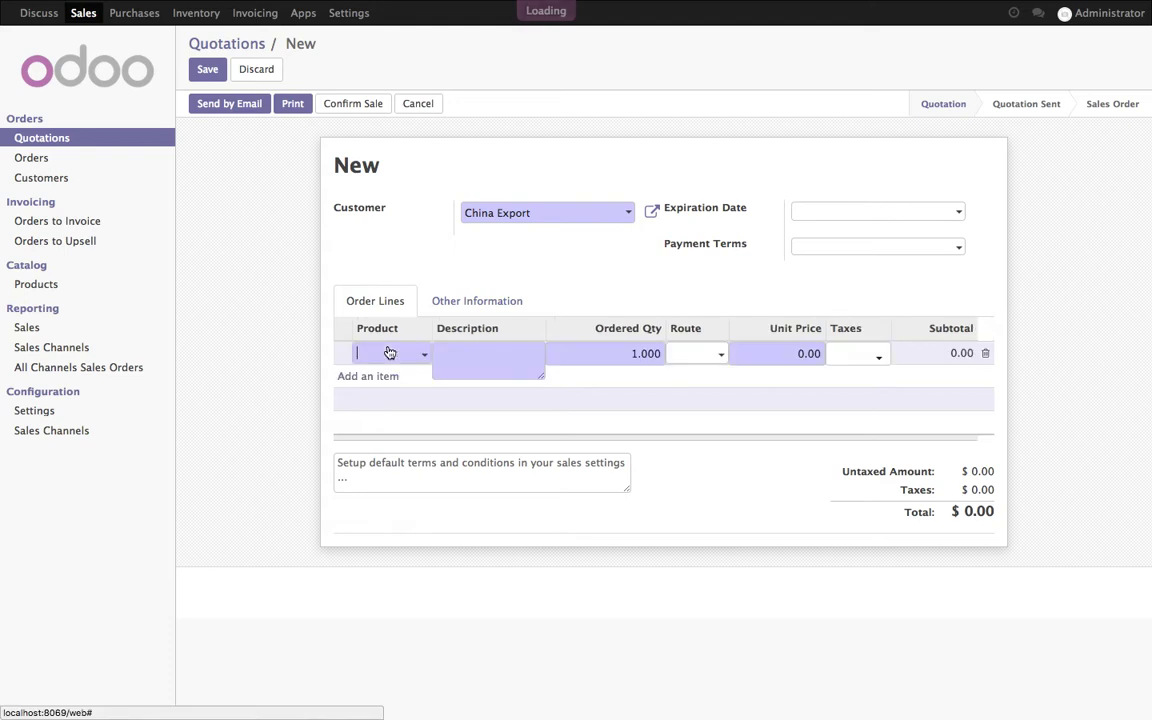
left_click(386, 378)
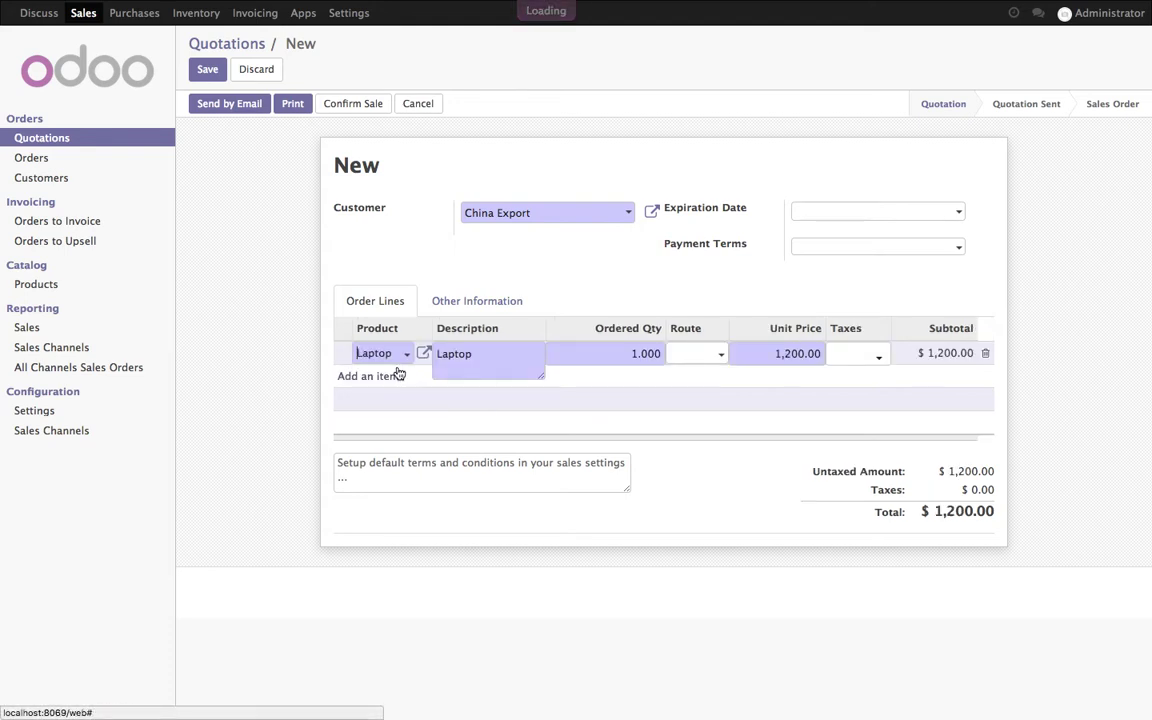
left_click(668, 505)
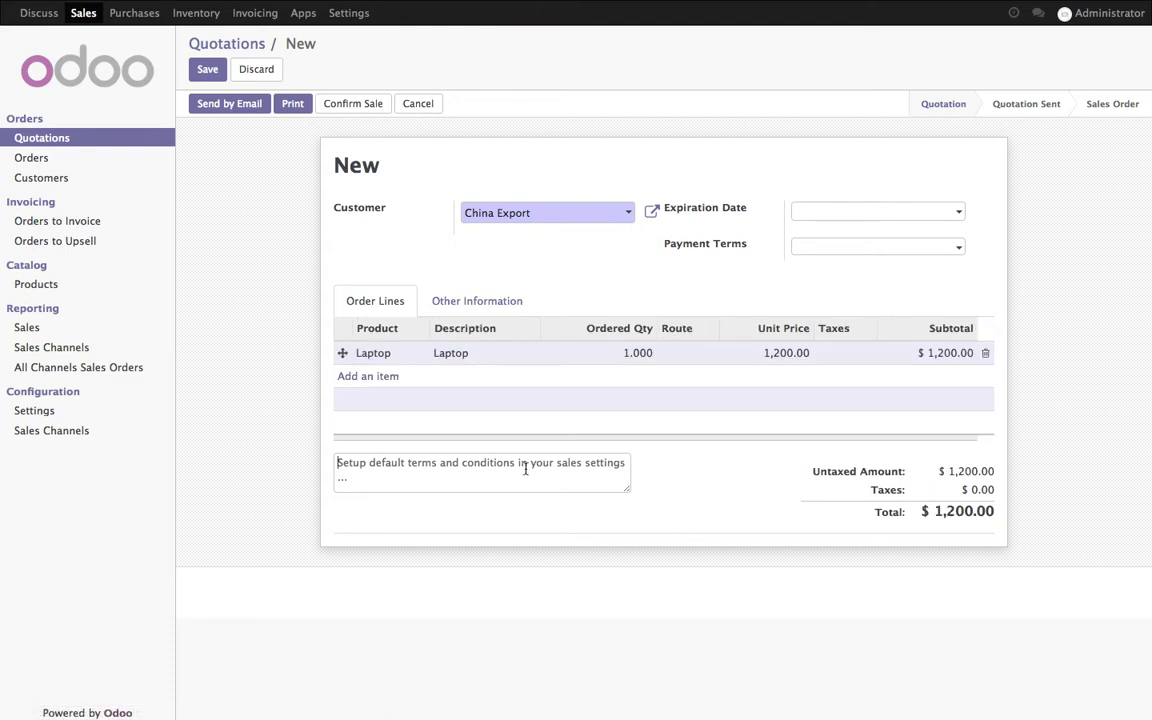
Enter the terms note "lets delivery form existing stock" on the quotation, then save it and confirm the sale
type("Iste")
key("BackSpace")
key("BackSpace")
key("BackSpace")
key("BackSpace")
type("Ie")
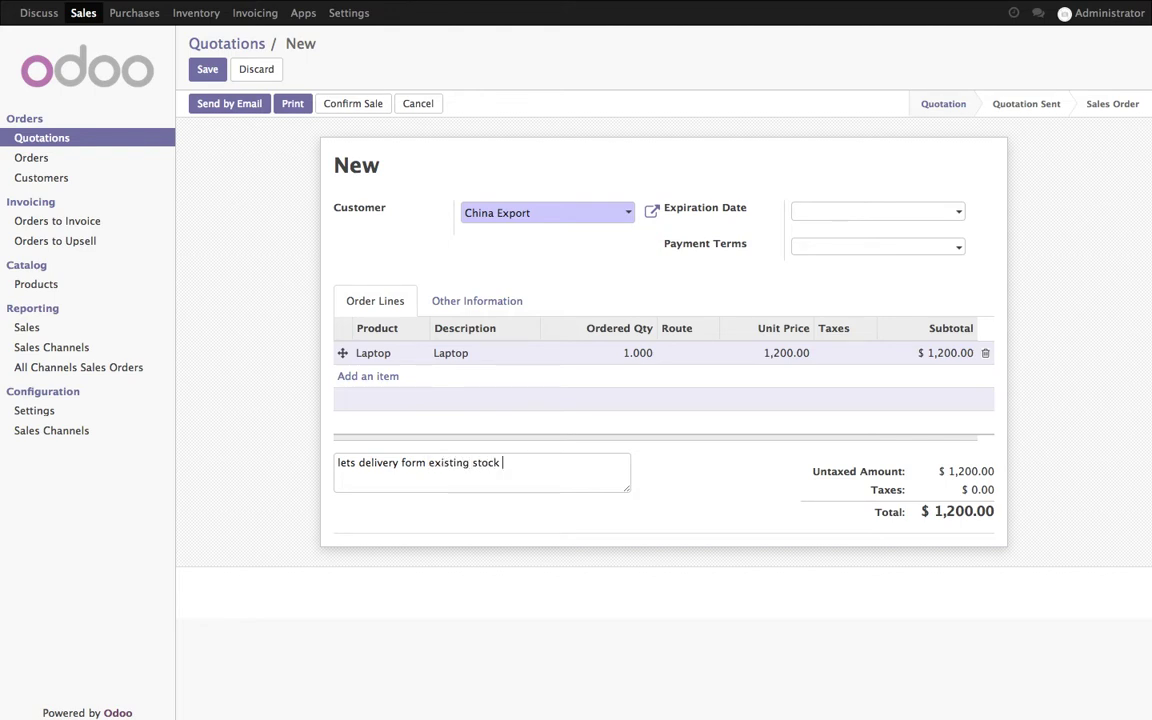
left_click(207, 69)
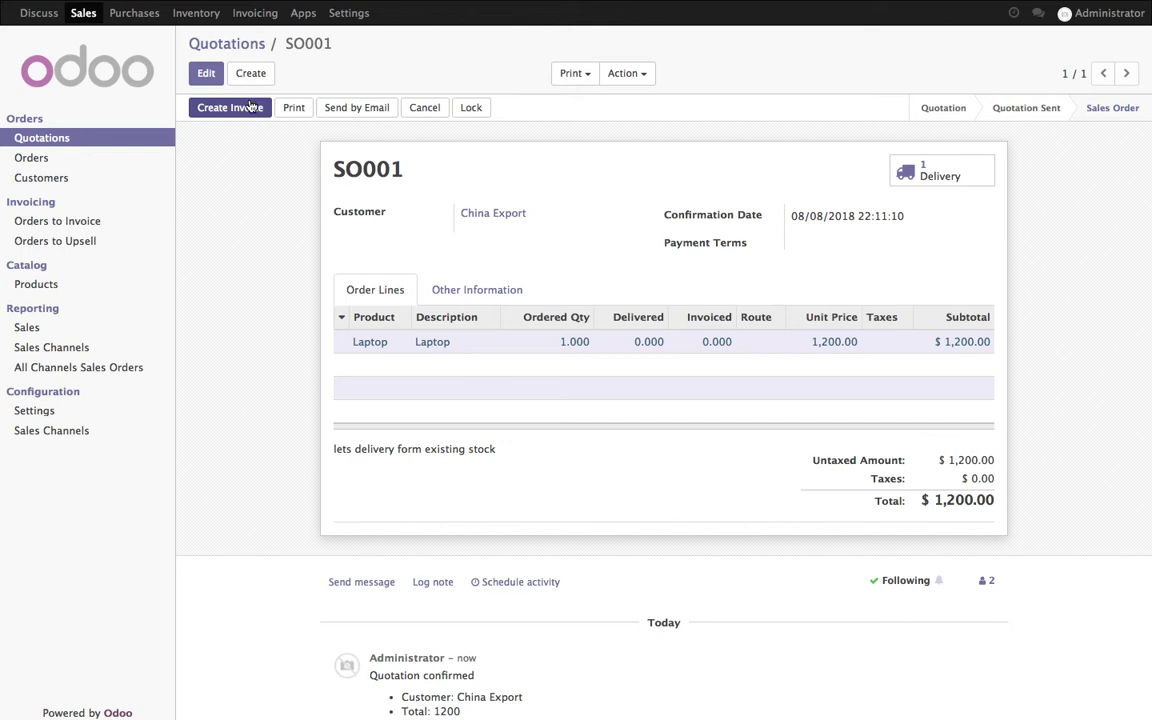
Open the sales order's delivery and validate it for the full quantity of the Laptop
left_click(918, 172)
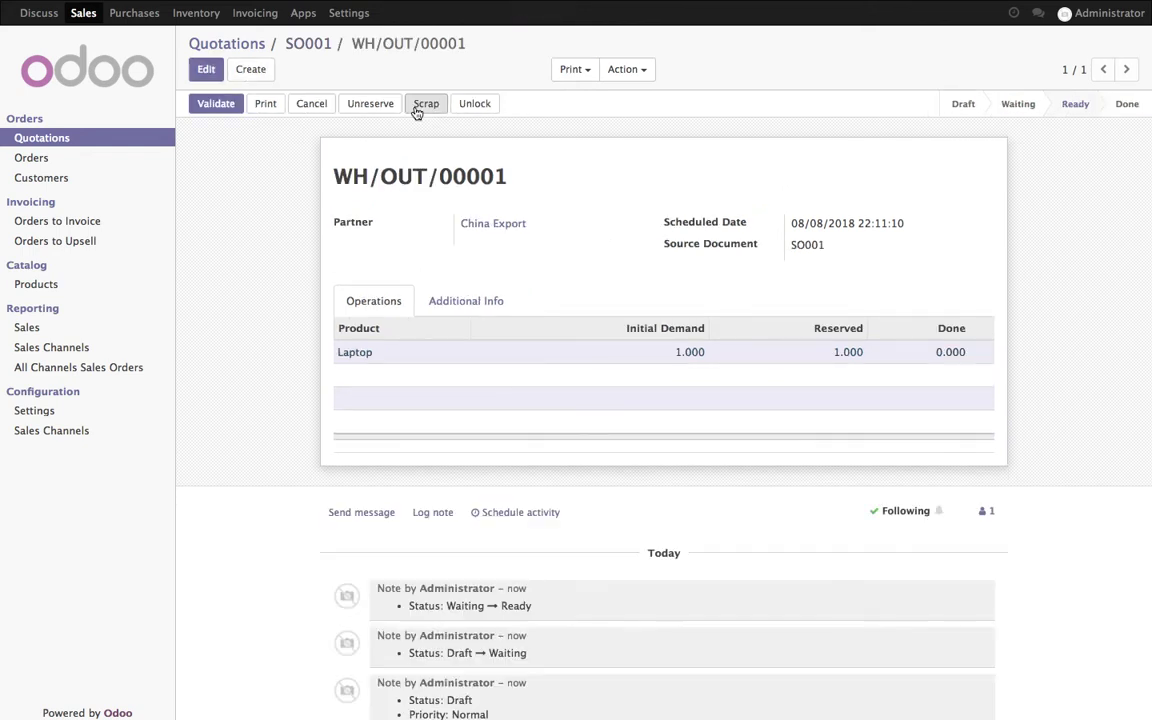
left_click(214, 104)
left_click(219, 171)
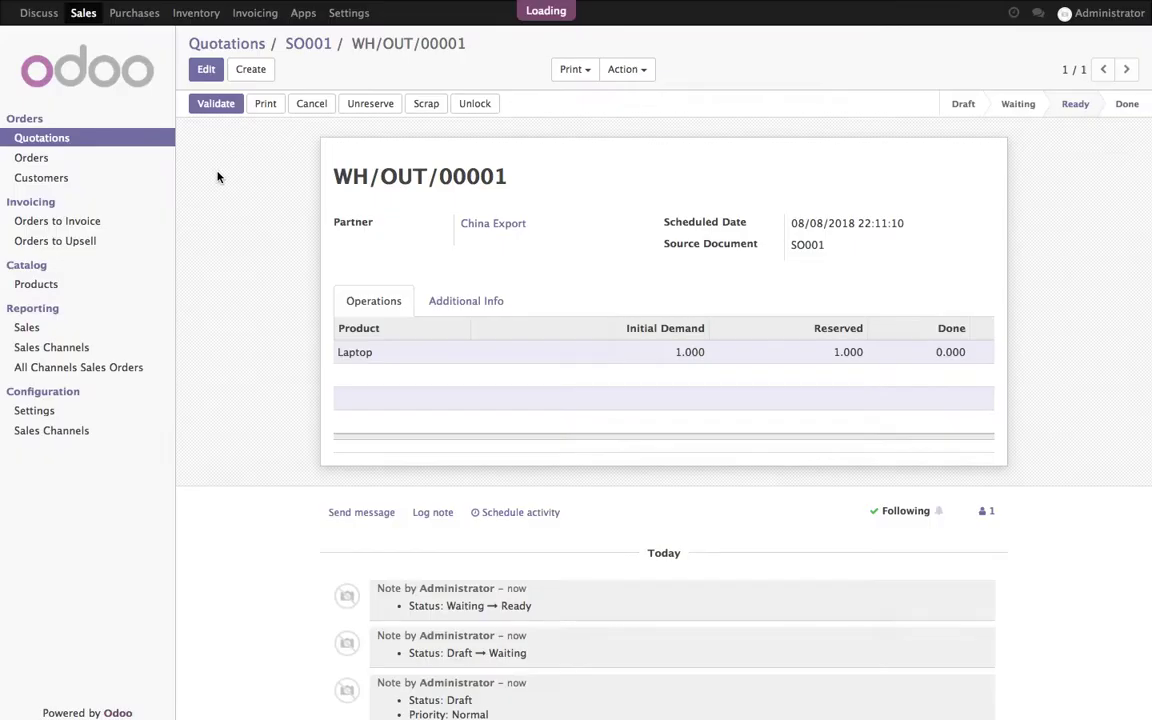
Create a new quotation for China Export with the terms note "lets force to purchase instead of allocate from existing stock"
left_click(292, 44)
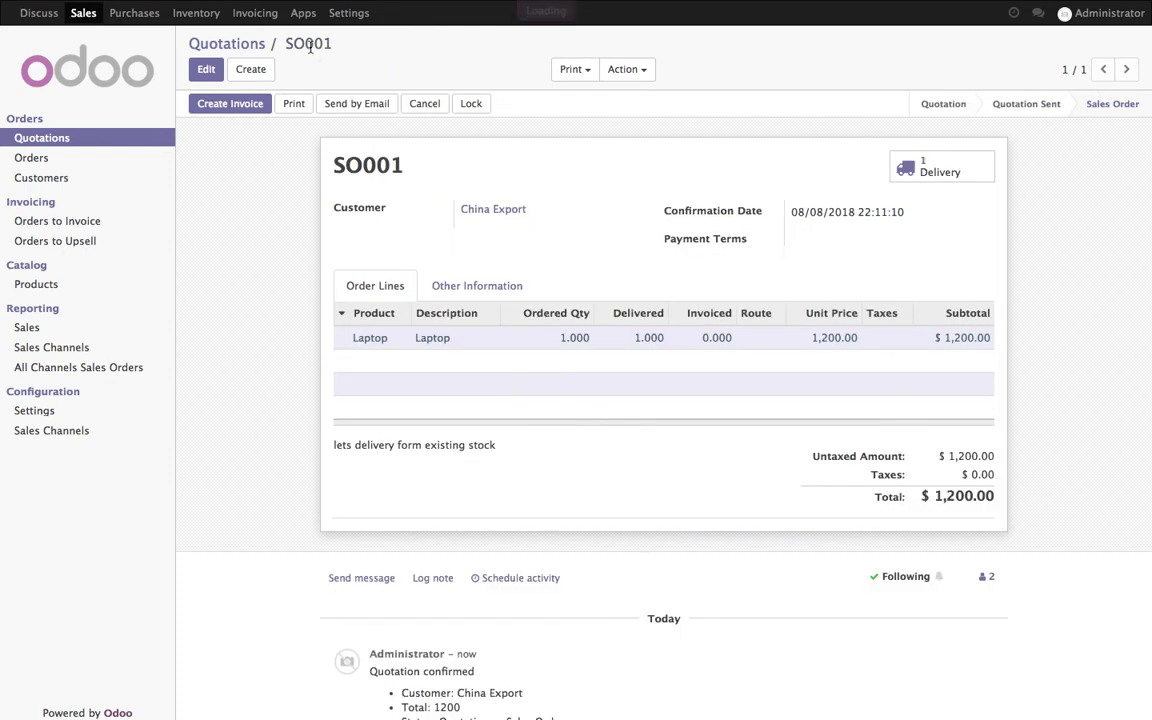
left_click(251, 70)
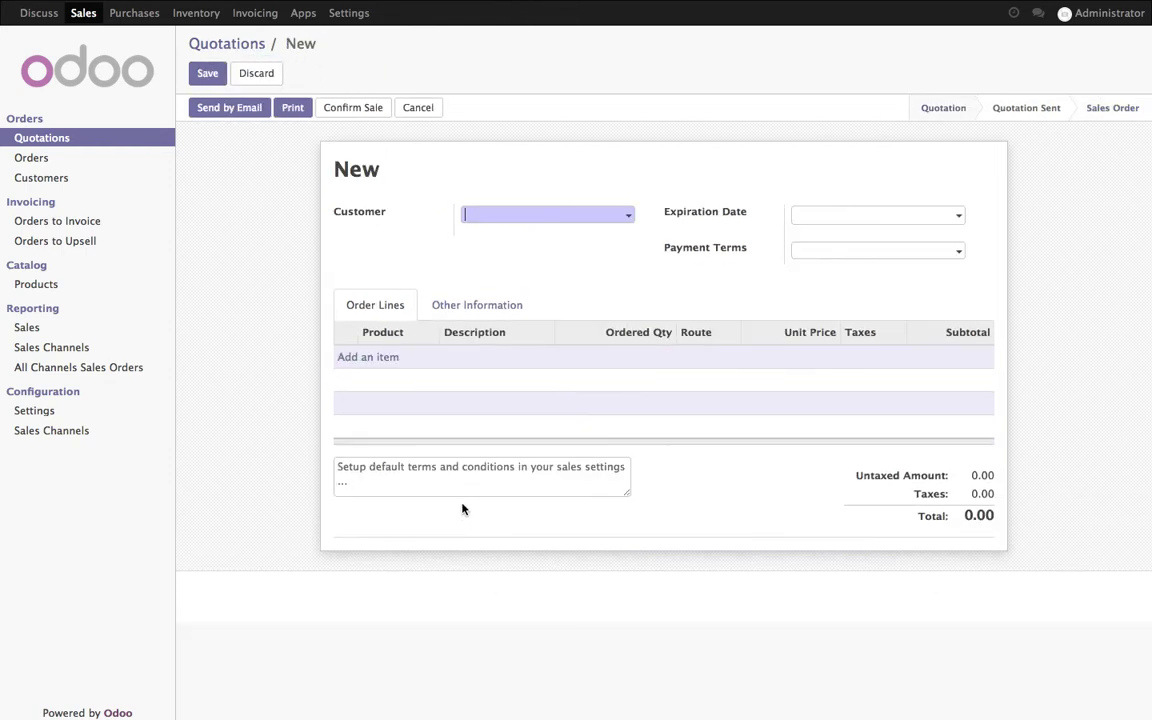
type("le")
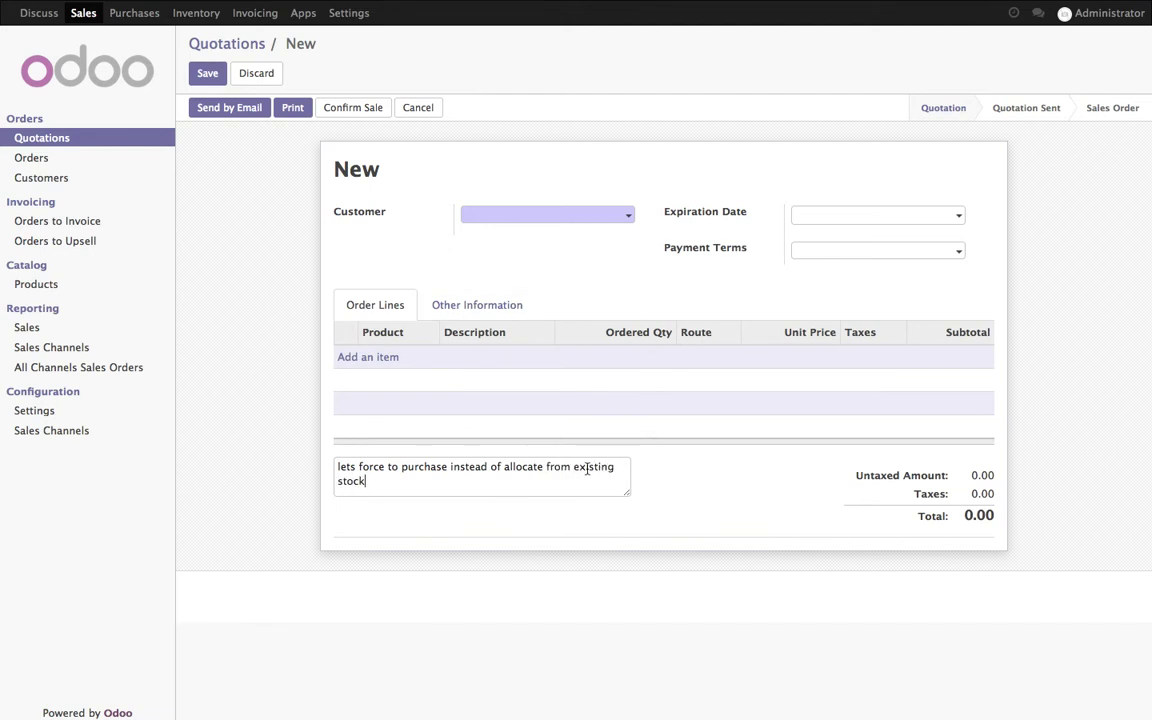
left_click(632, 215)
left_click(601, 240)
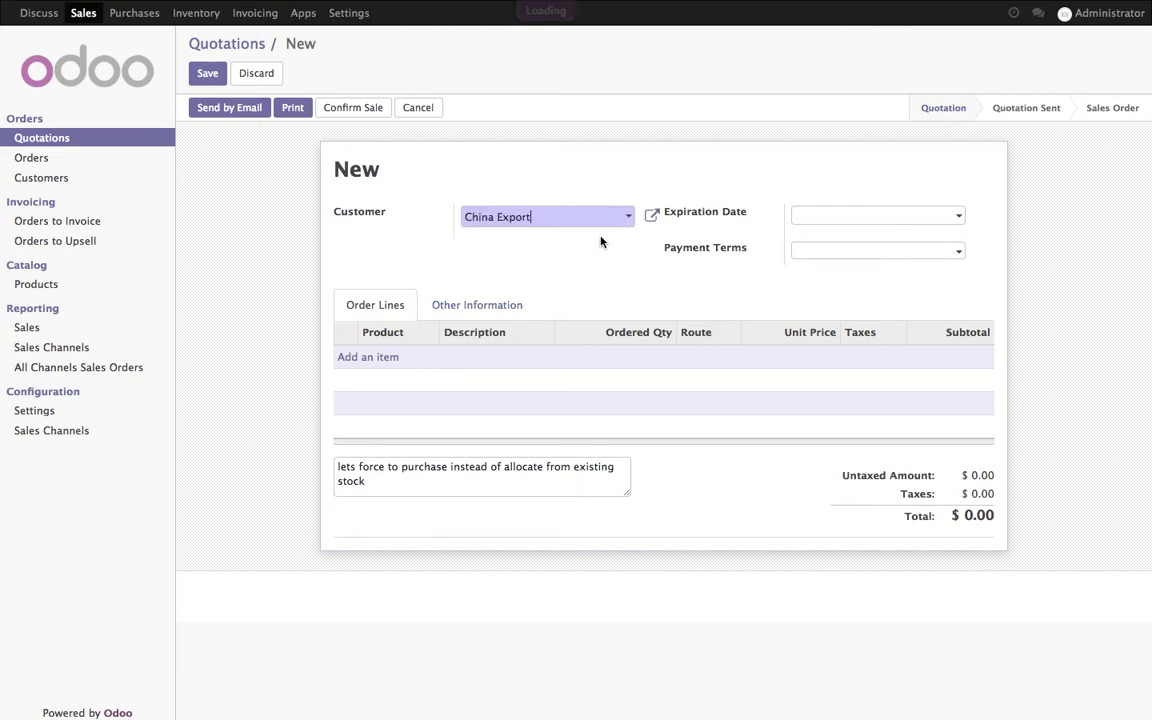
Add a Laptop order line with the Make To Order route, then save the quotation and confirm the sale
left_click(372, 358)
left_click(395, 383)
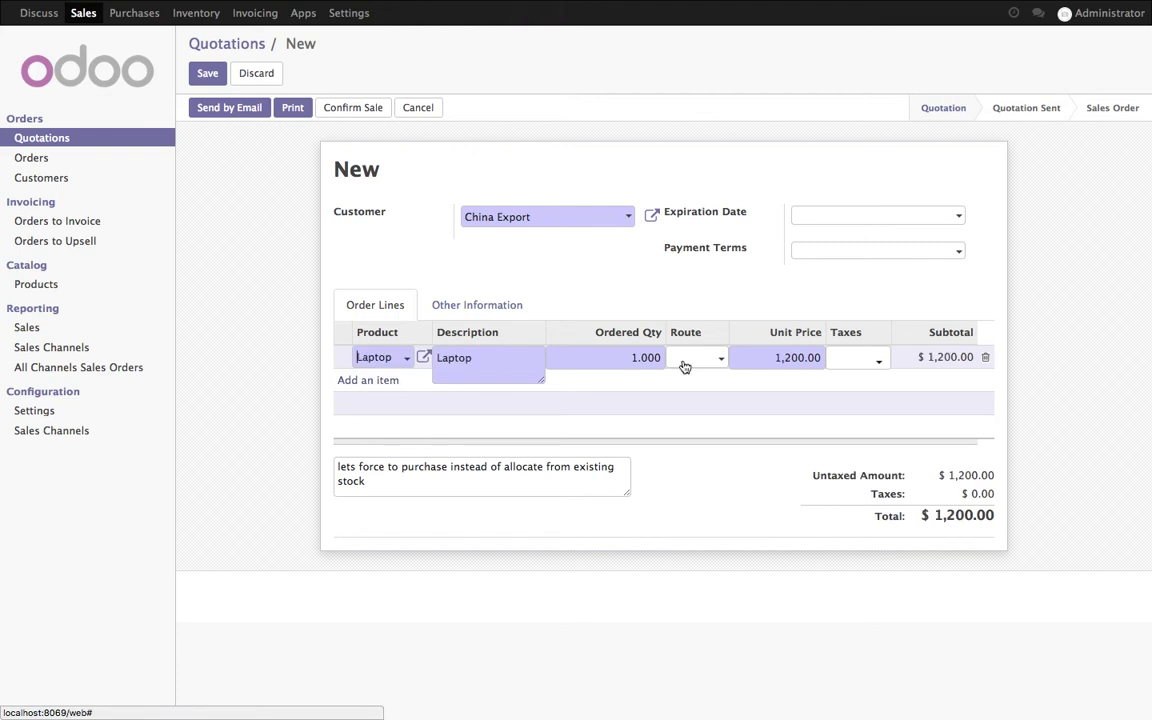
left_click(712, 360)
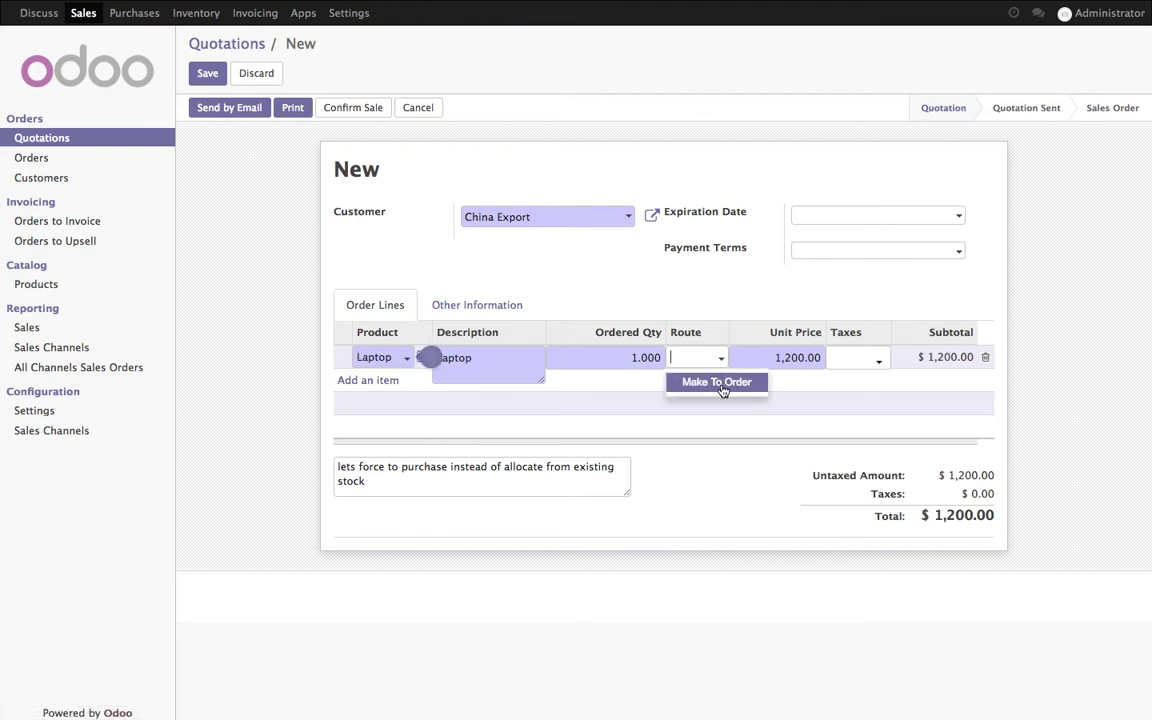
left_click(729, 385)
left_click(688, 451)
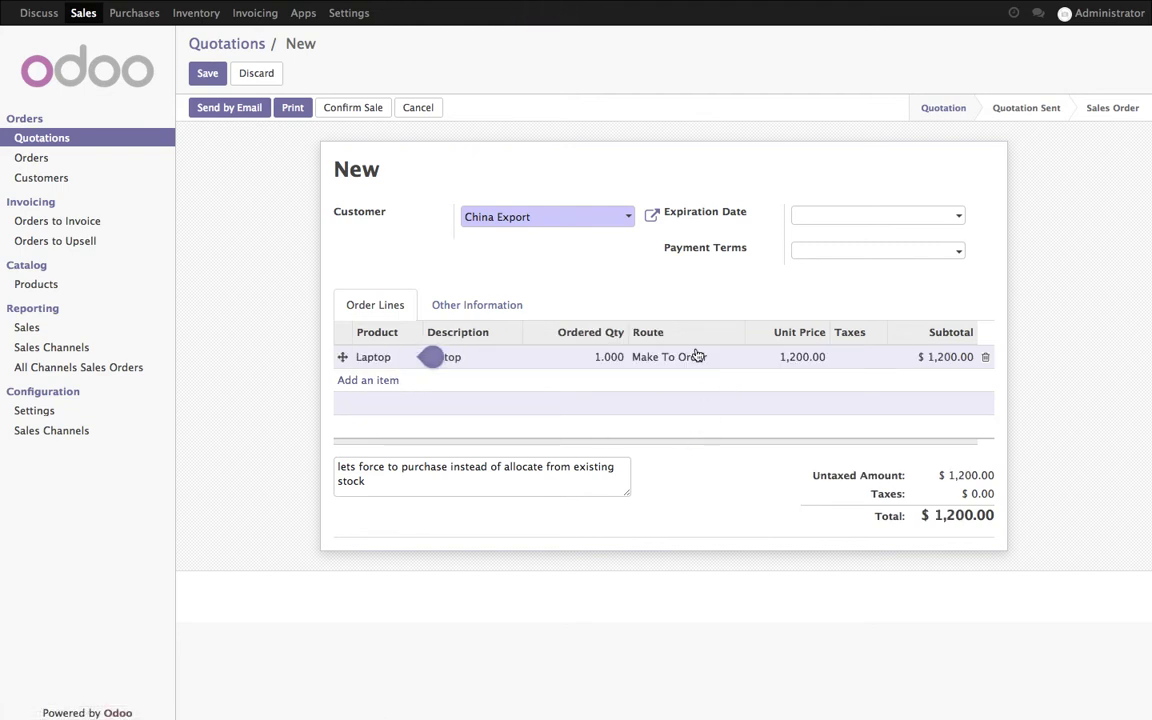
left_click(205, 74)
left_click(348, 107)
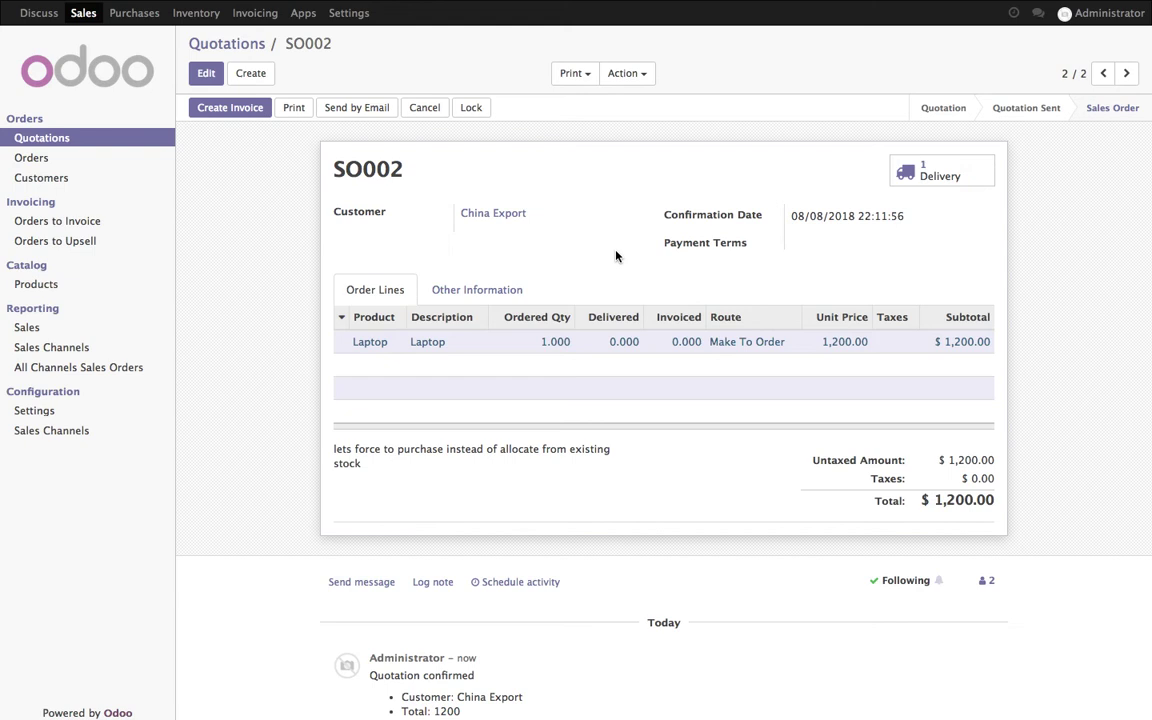
Open the Default Supplier request for quotation generated from the new sales order and confirm it as a purchase order
left_click(139, 18)
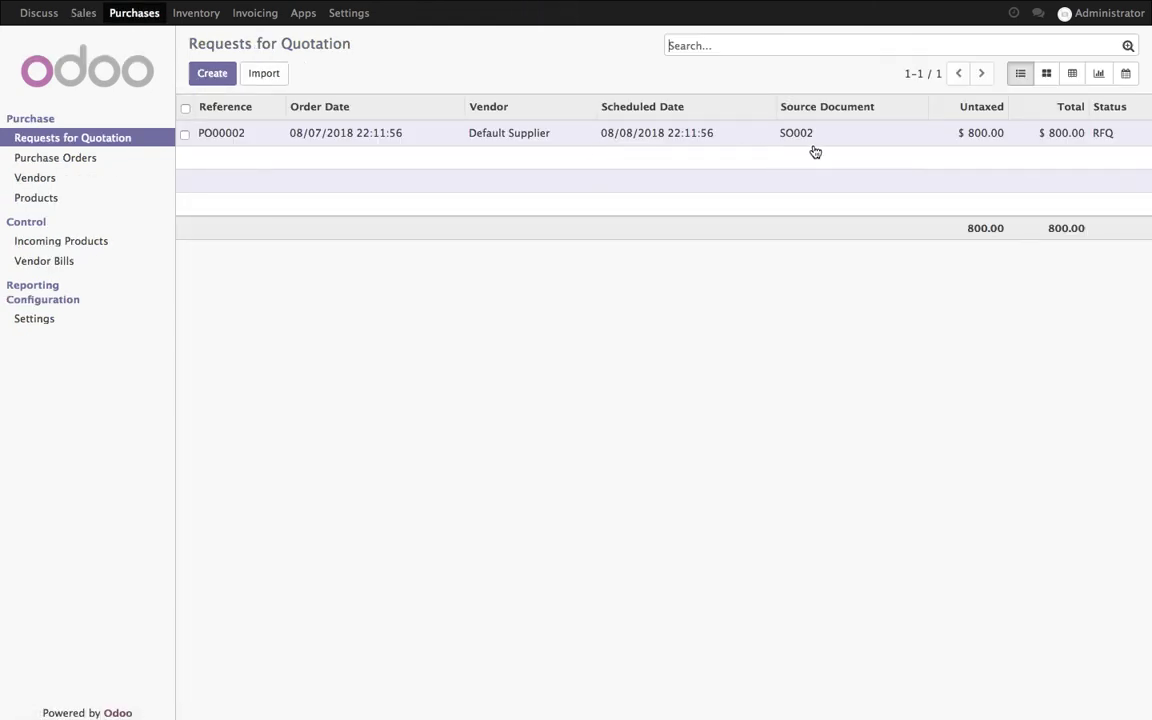
left_click(823, 141)
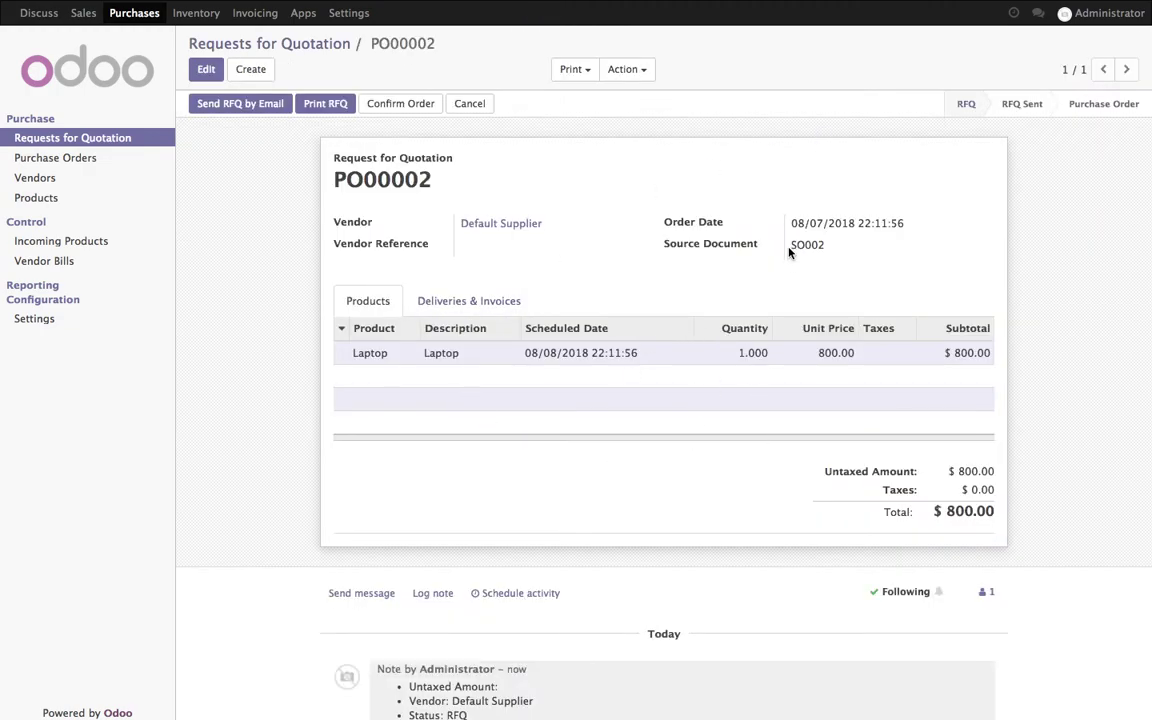
left_click_drag(789, 250, 849, 252)
left_click(410, 103)
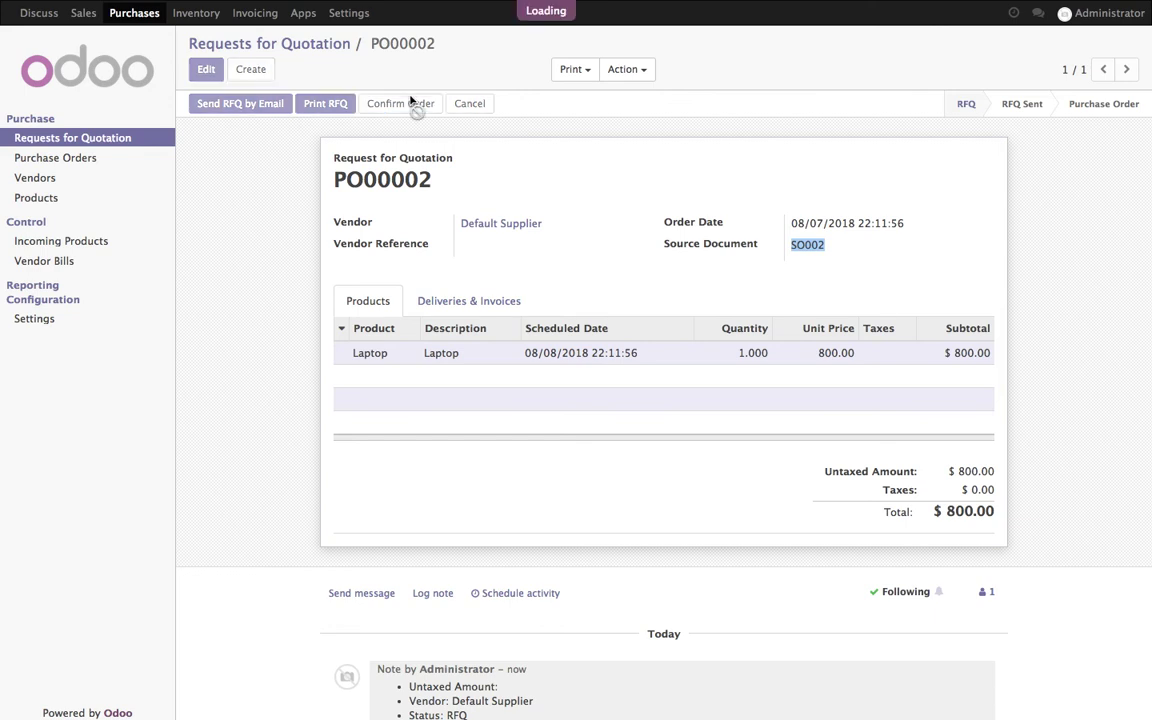
Receive the purchase order's Laptop by validating the incoming shipment as an immediate transfer
left_click(312, 104)
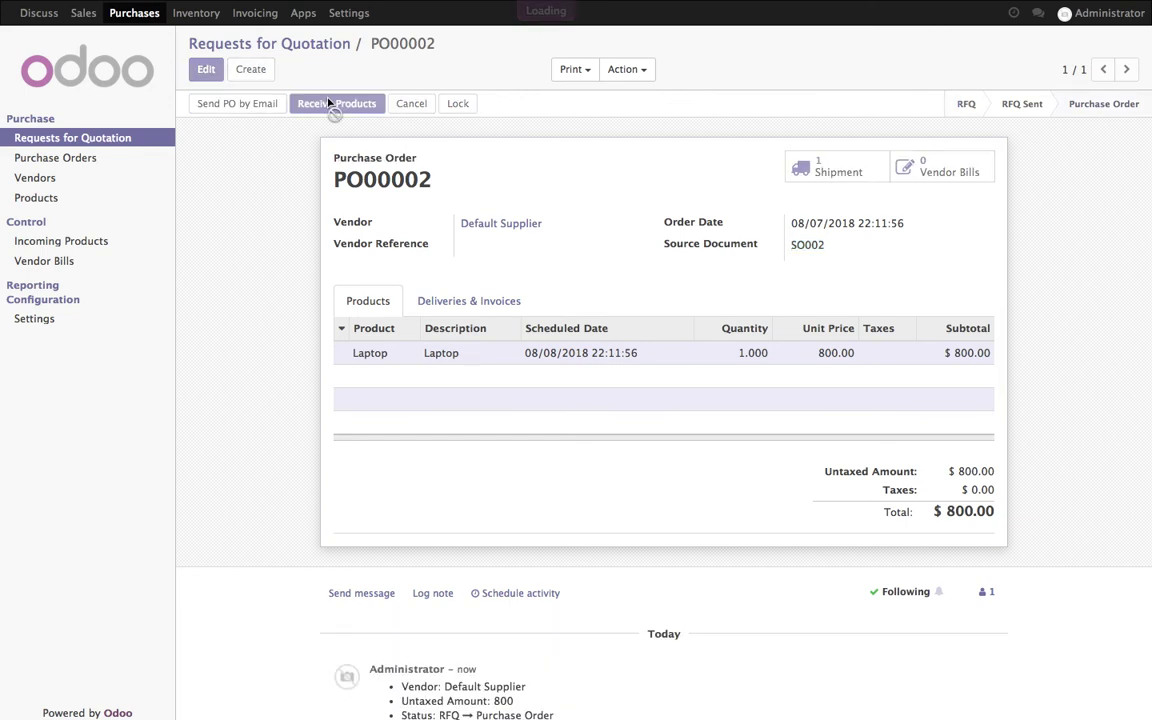
left_click(215, 104)
left_click(219, 168)
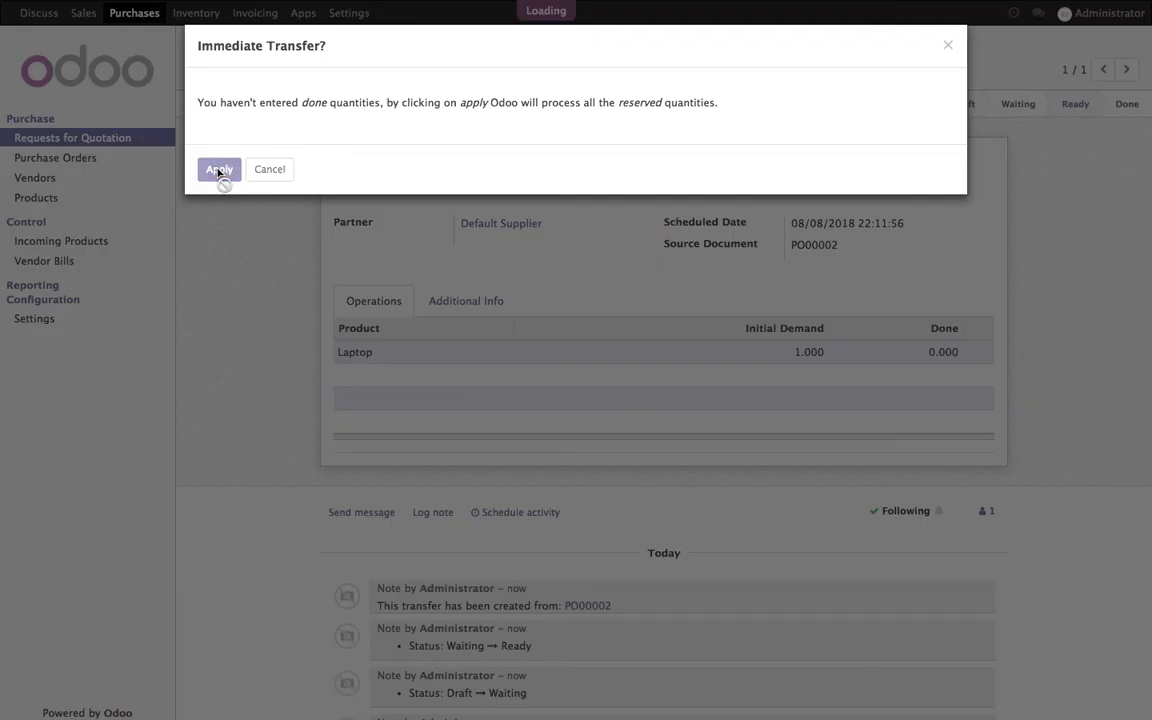
Validate the delivery of the Make To Order sales order for the full Laptop quantity, then return to the order
left_click(83, 13)
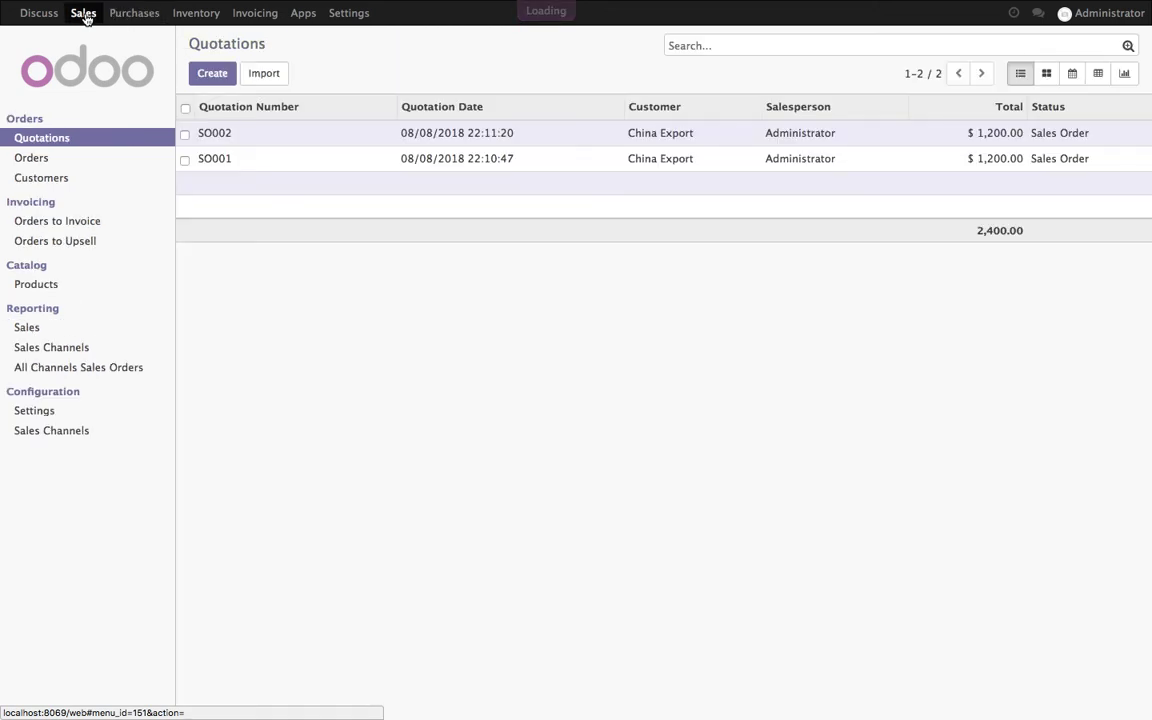
left_click(275, 144)
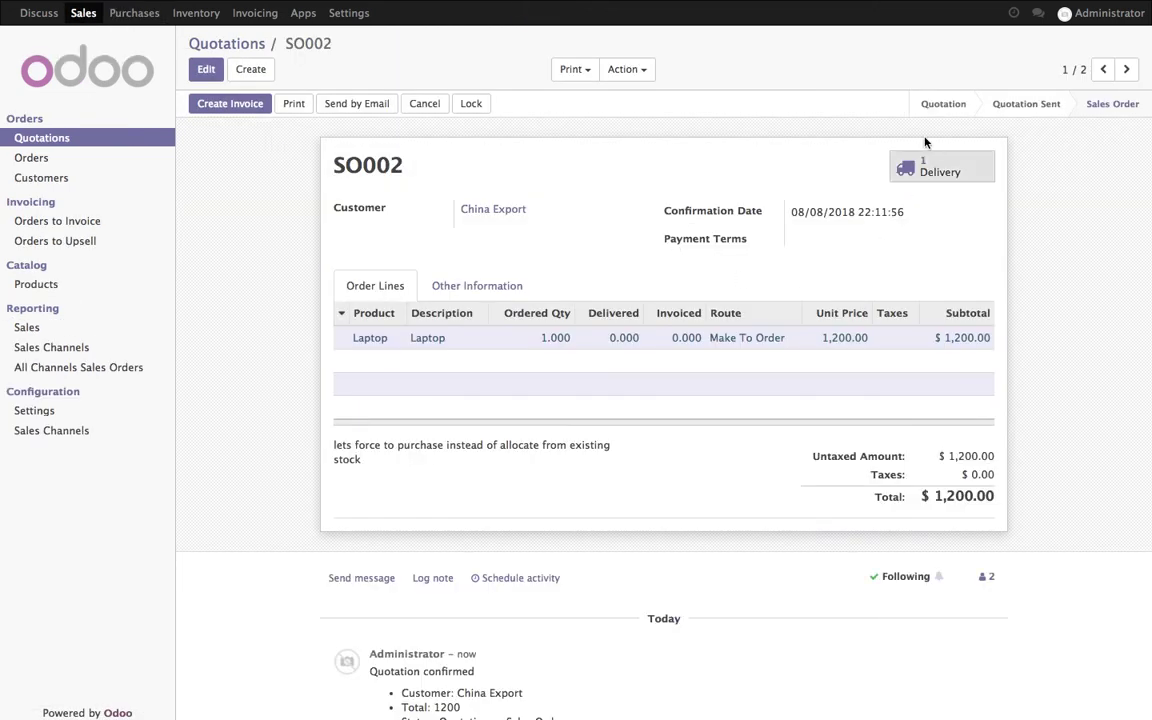
left_click(912, 166)
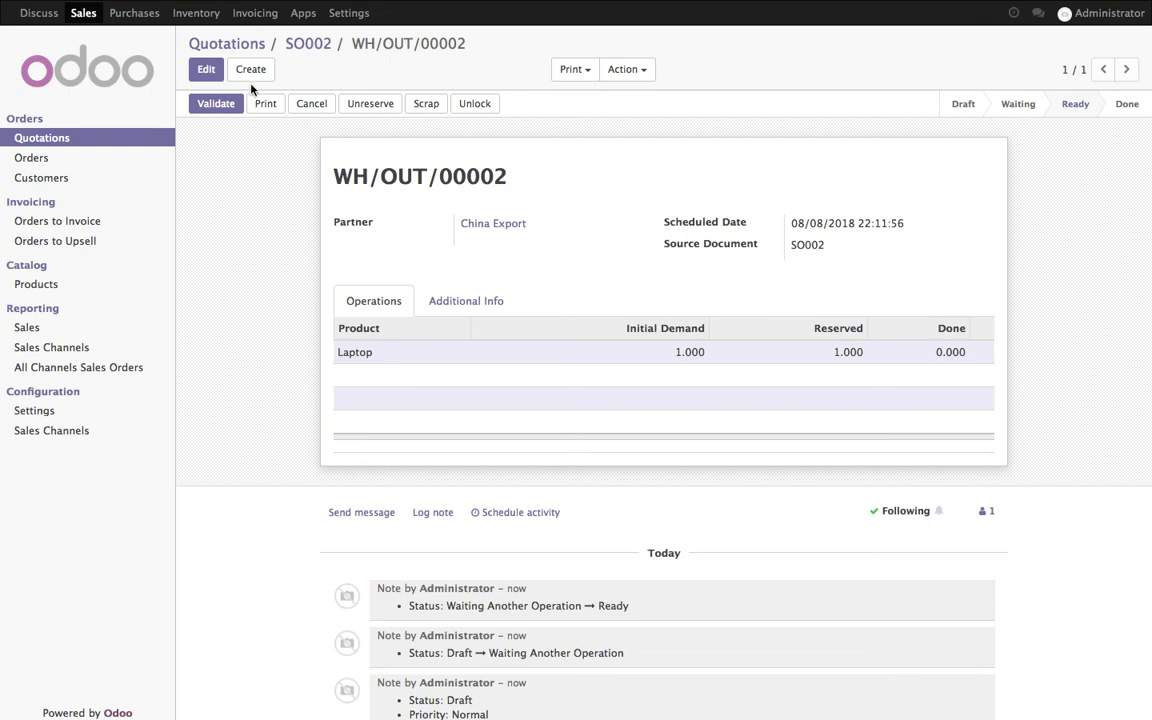
left_click(210, 105)
left_click(217, 169)
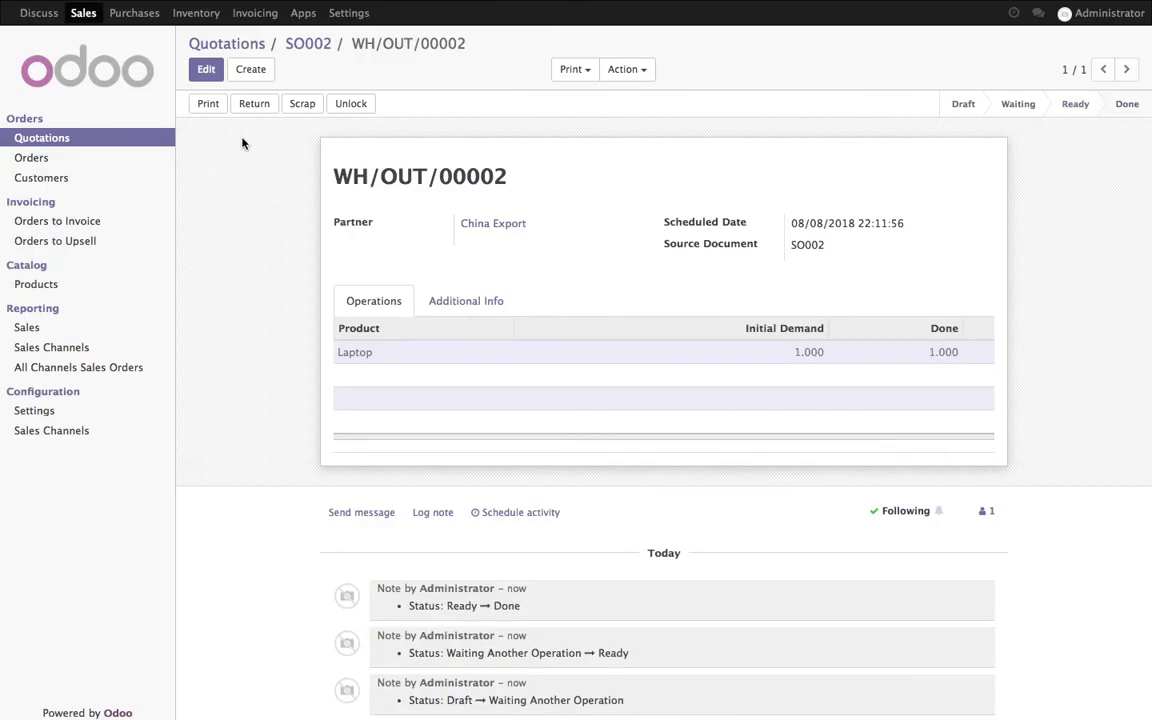
left_click(314, 46)
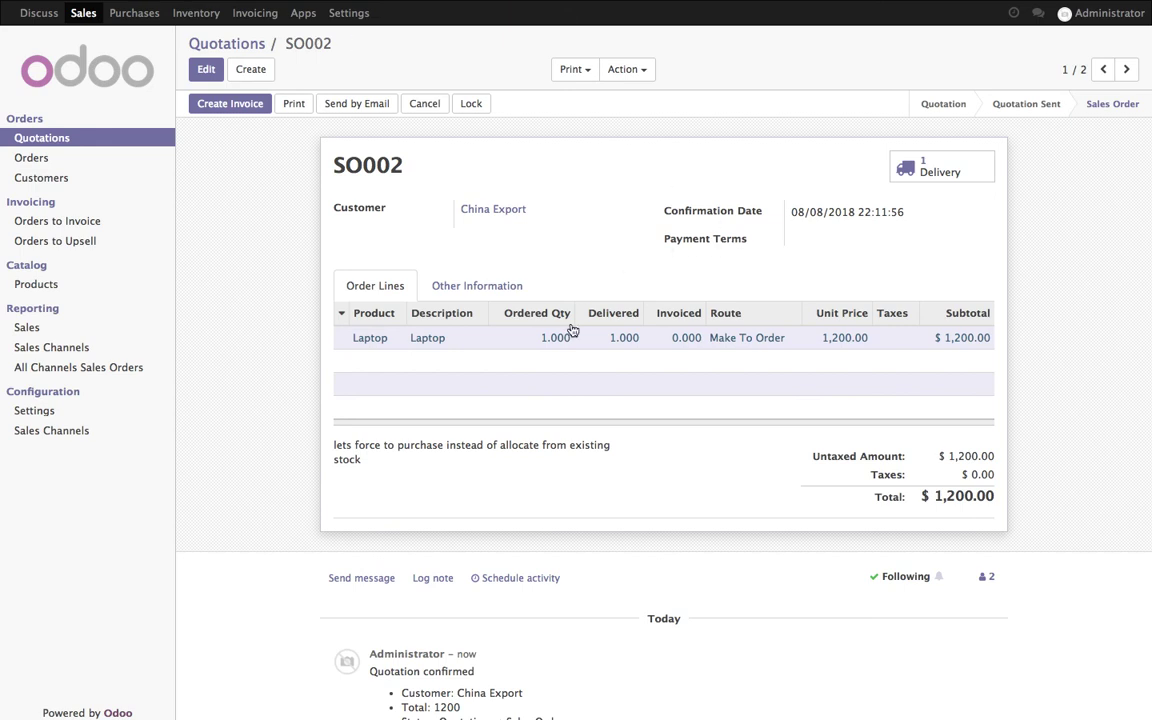
Retrieve the current inventory report and expand the Laptop down to its WH/Stock location to check its quantities
left_click(226, 43)
left_click(214, 20)
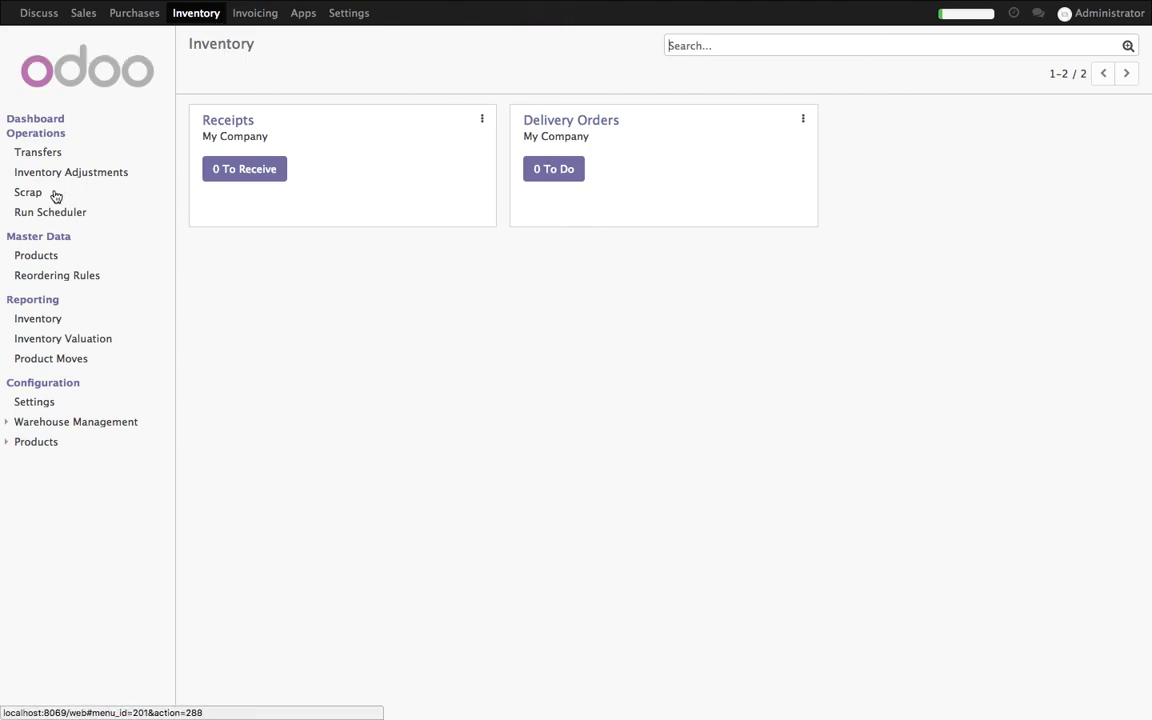
left_click(45, 322)
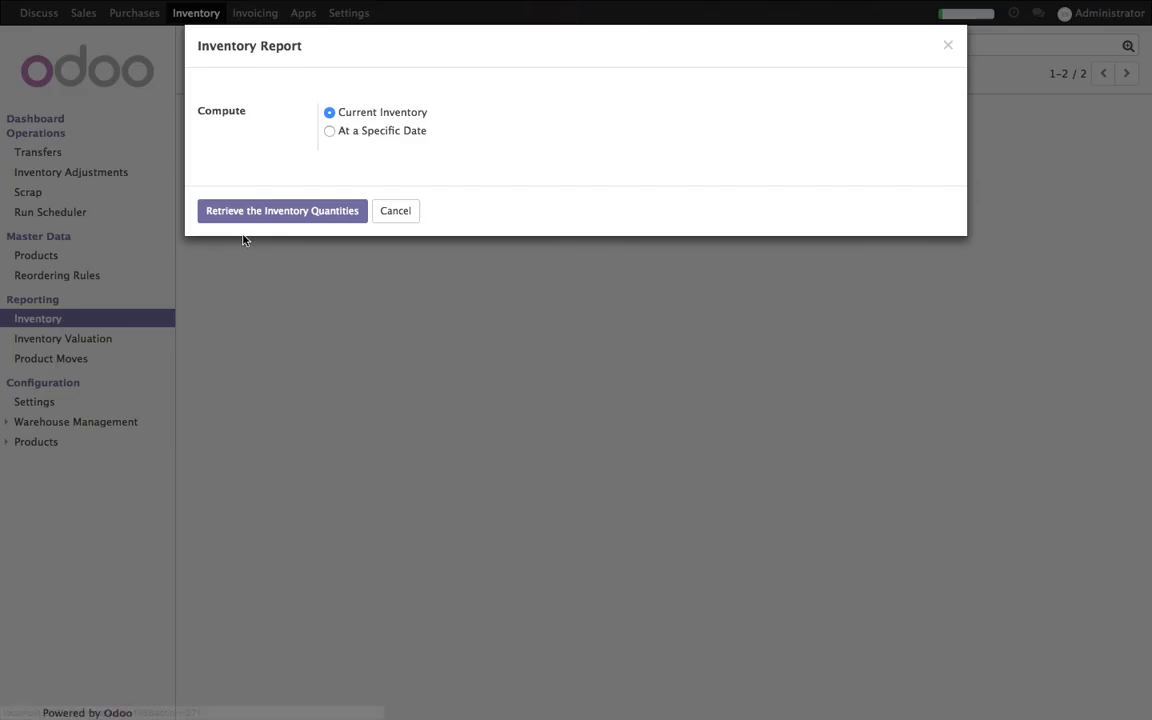
left_click(274, 214)
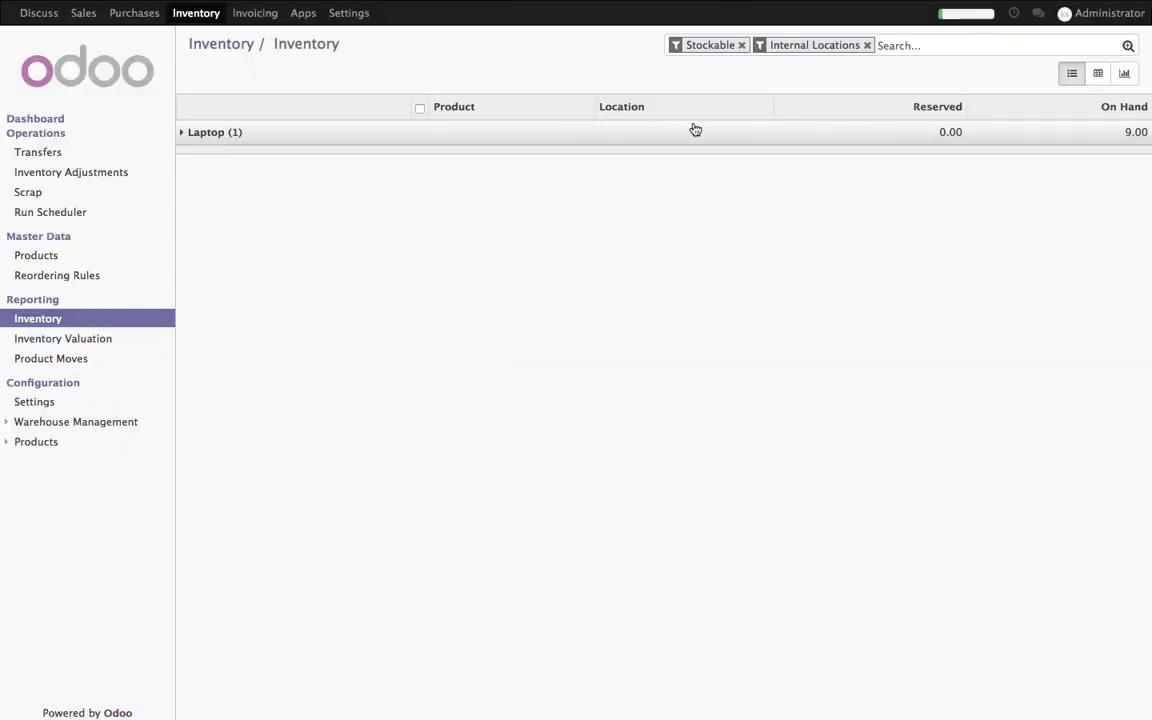
left_click(692, 131)
left_click(995, 156)
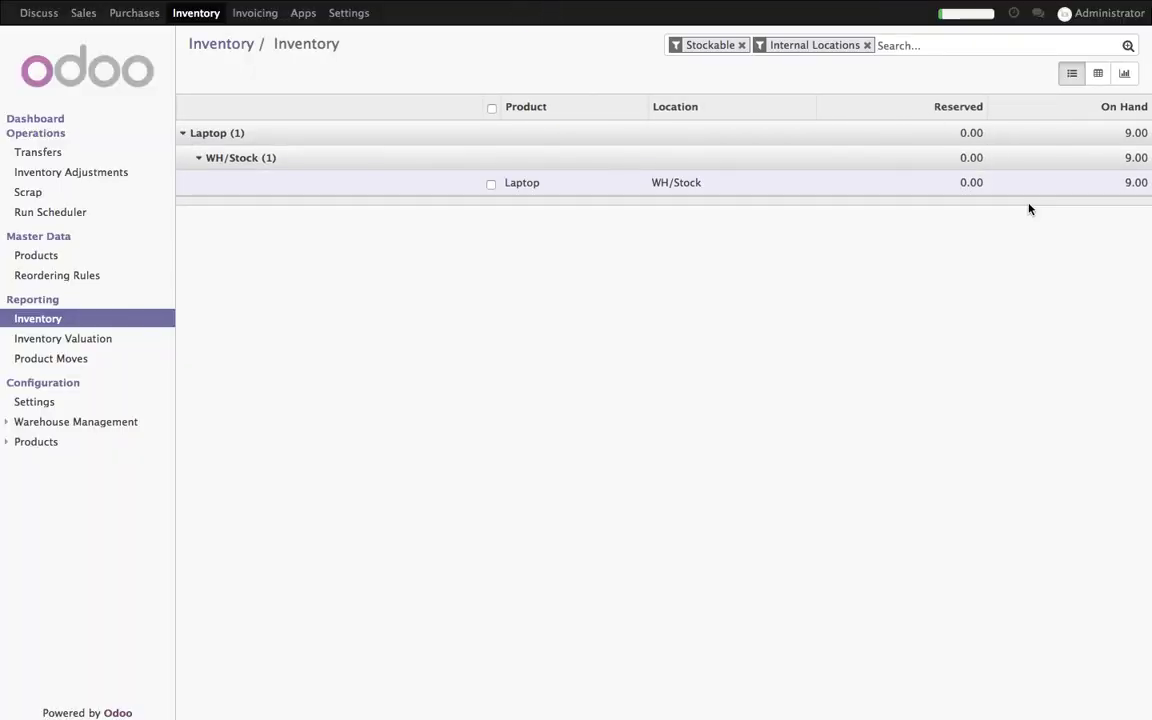